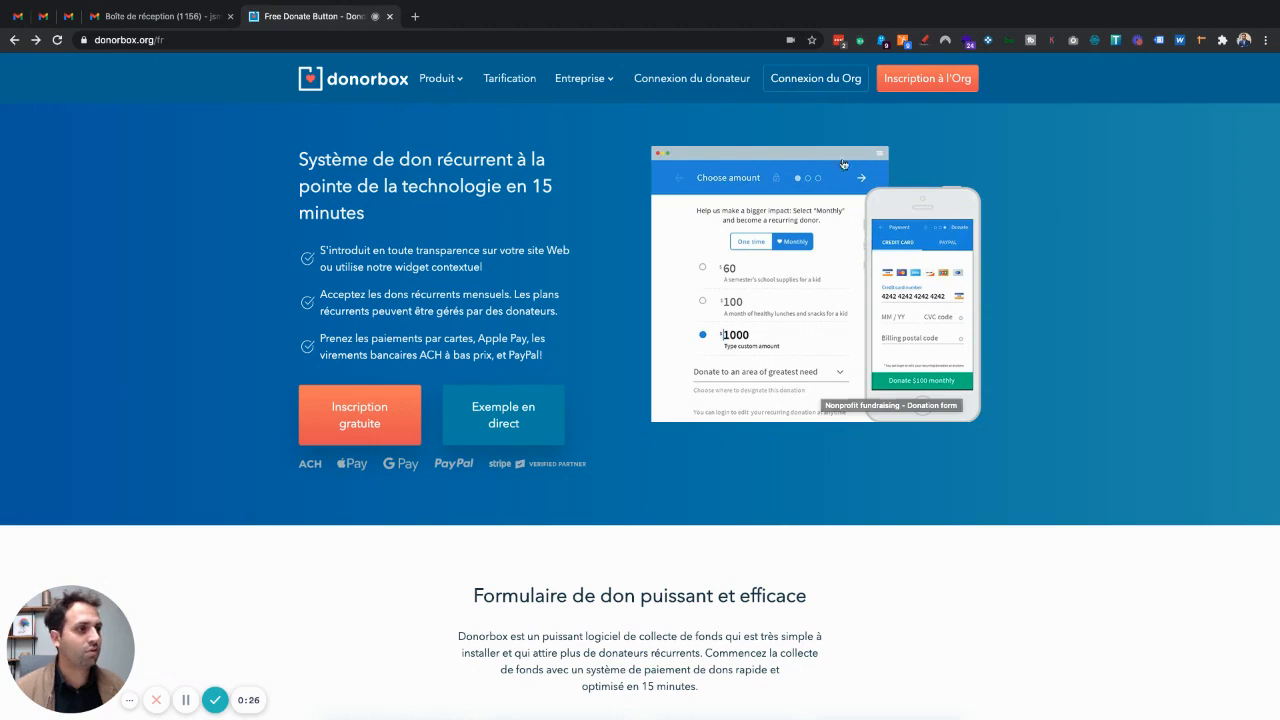
# Start an organization sign-up for OZeo and enter the organization's e-mail address
pyautogui.moveTo(92, 40); pyautogui.dragTo(213, 42)
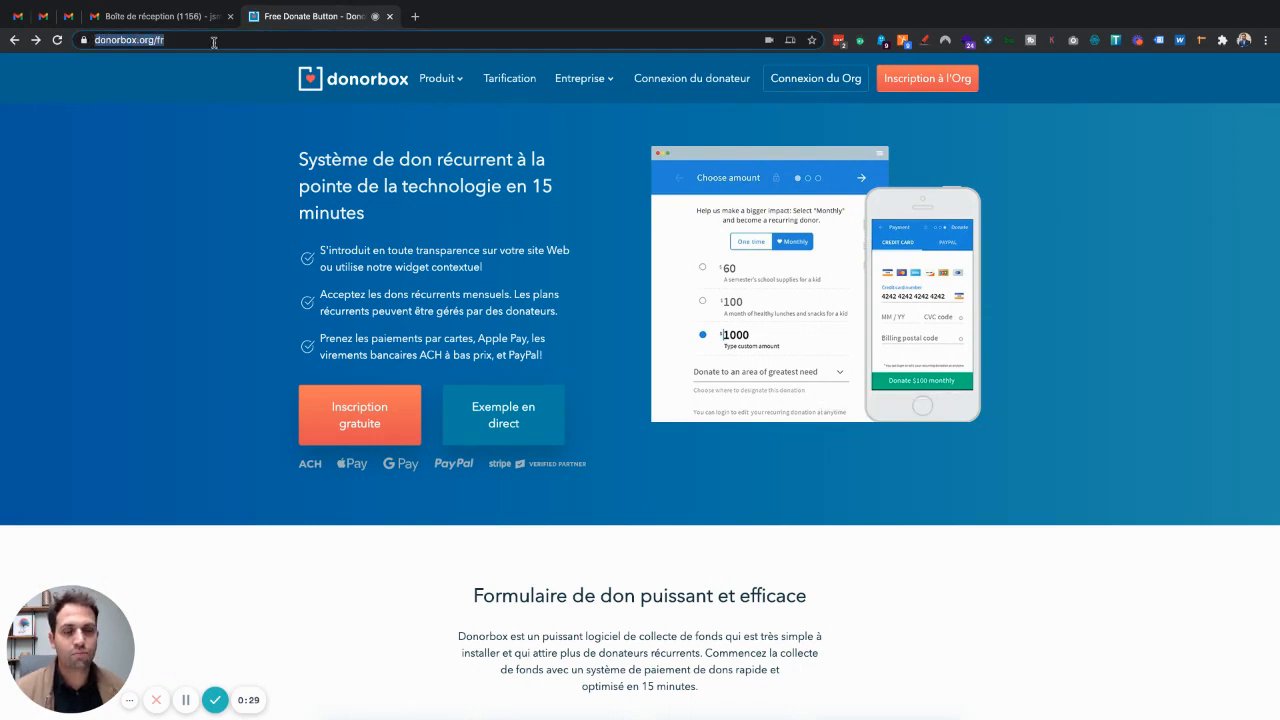
pyautogui.click(203, 221)
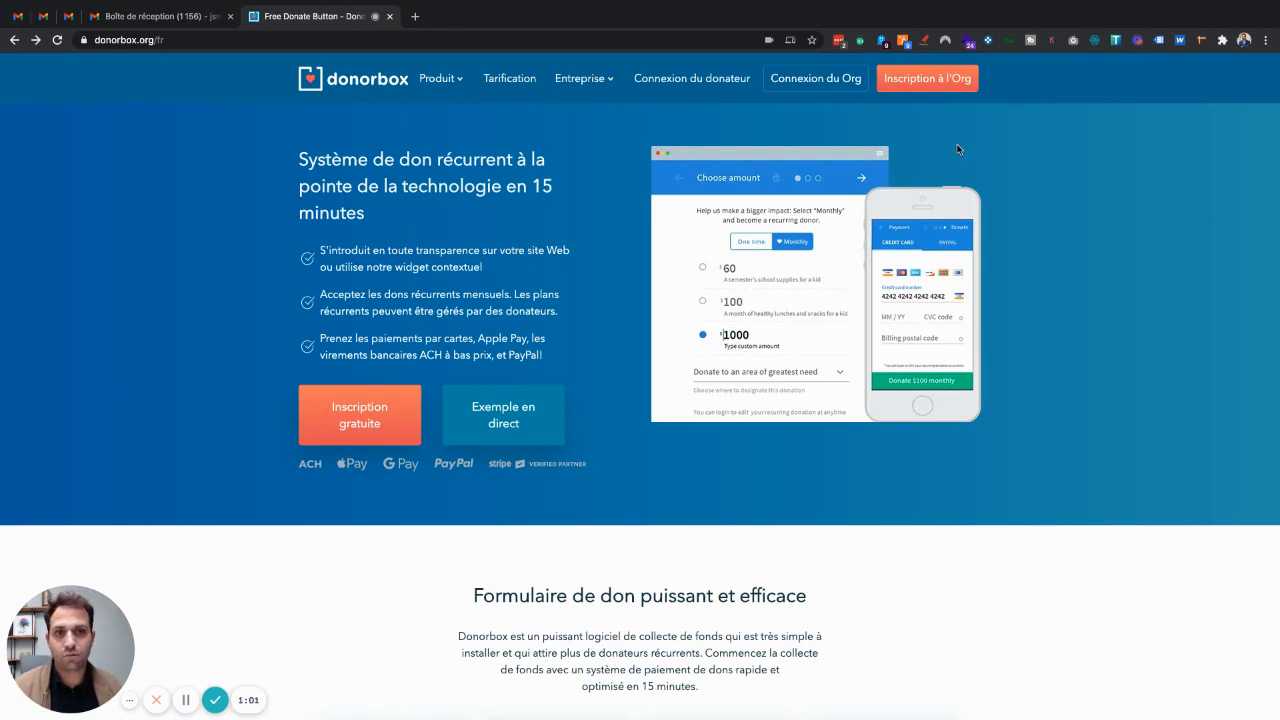
pyautogui.click(949, 86)
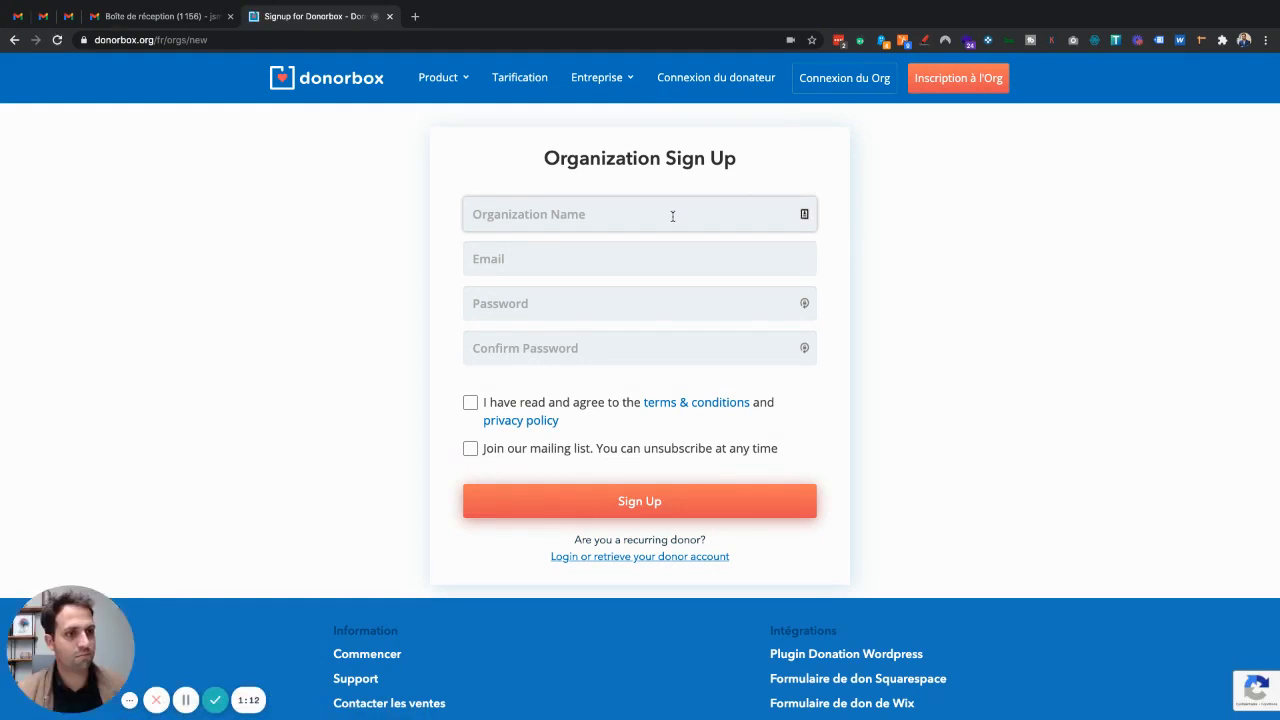
pyautogui.write('OZeo')
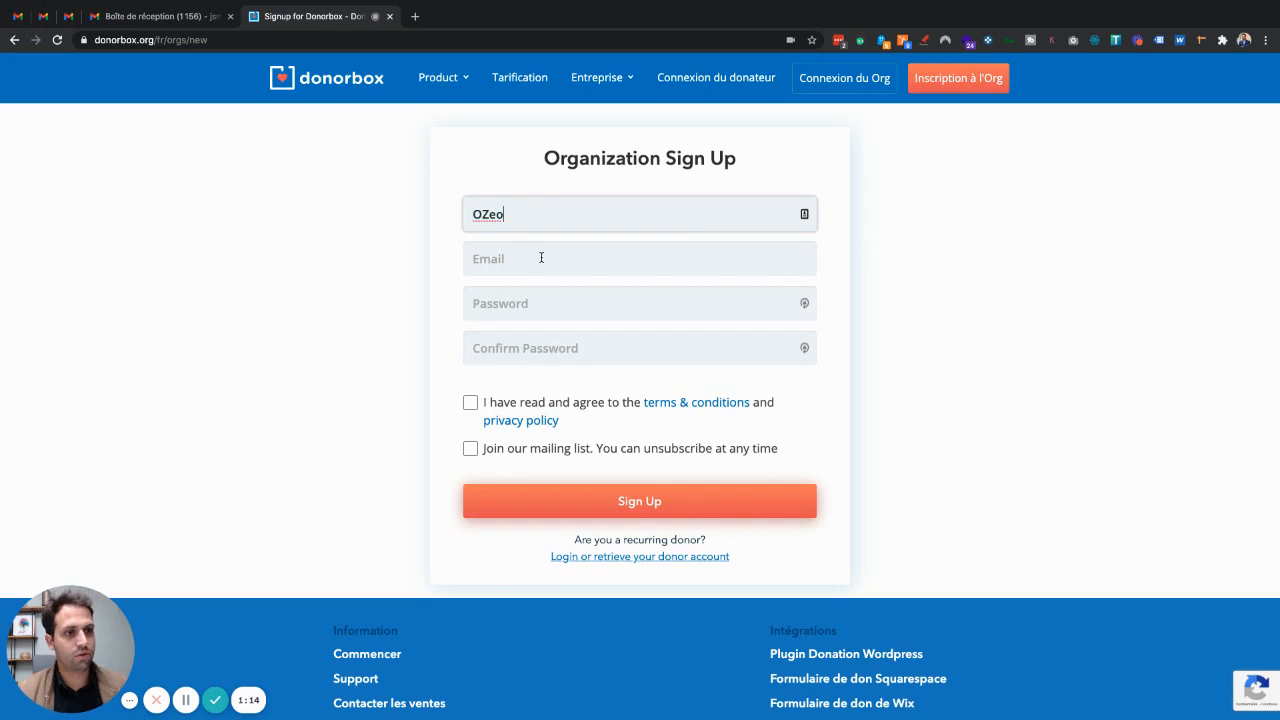
pyautogui.click(541, 258)
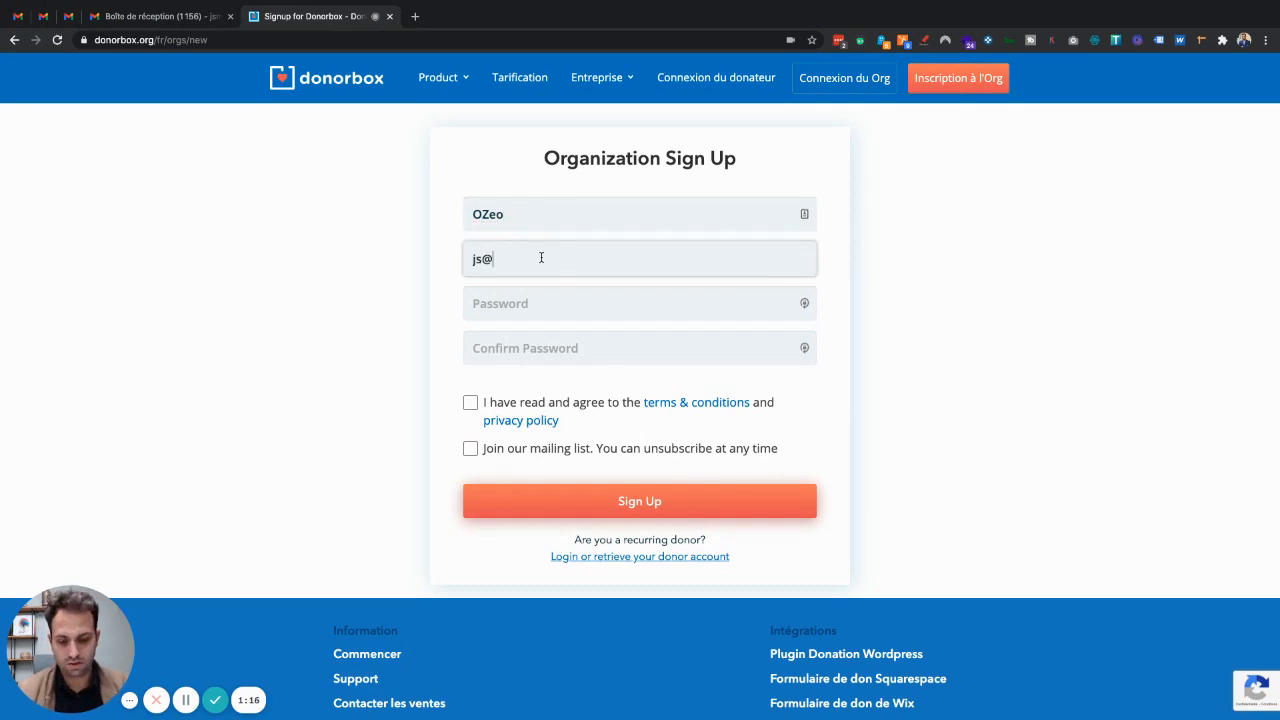
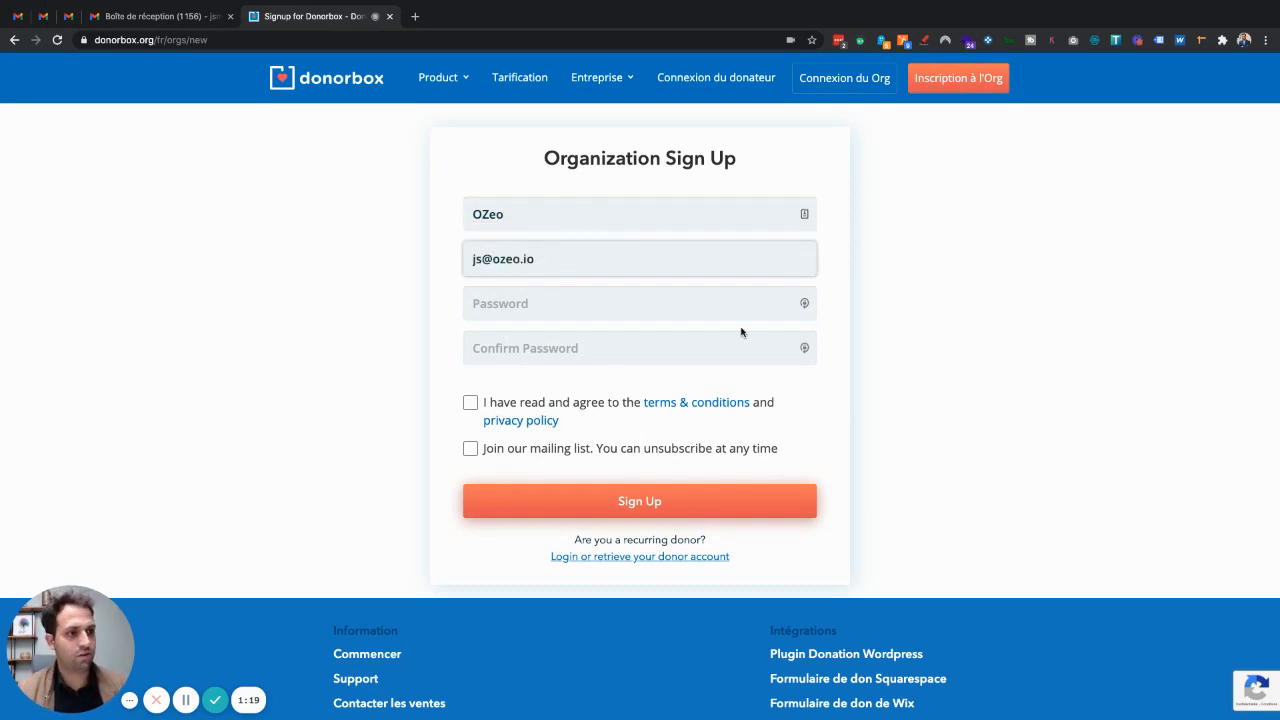
# Fill both password fields with a LastPass-generated password, save it, accept the terms, and submit
pyautogui.click(805, 303)
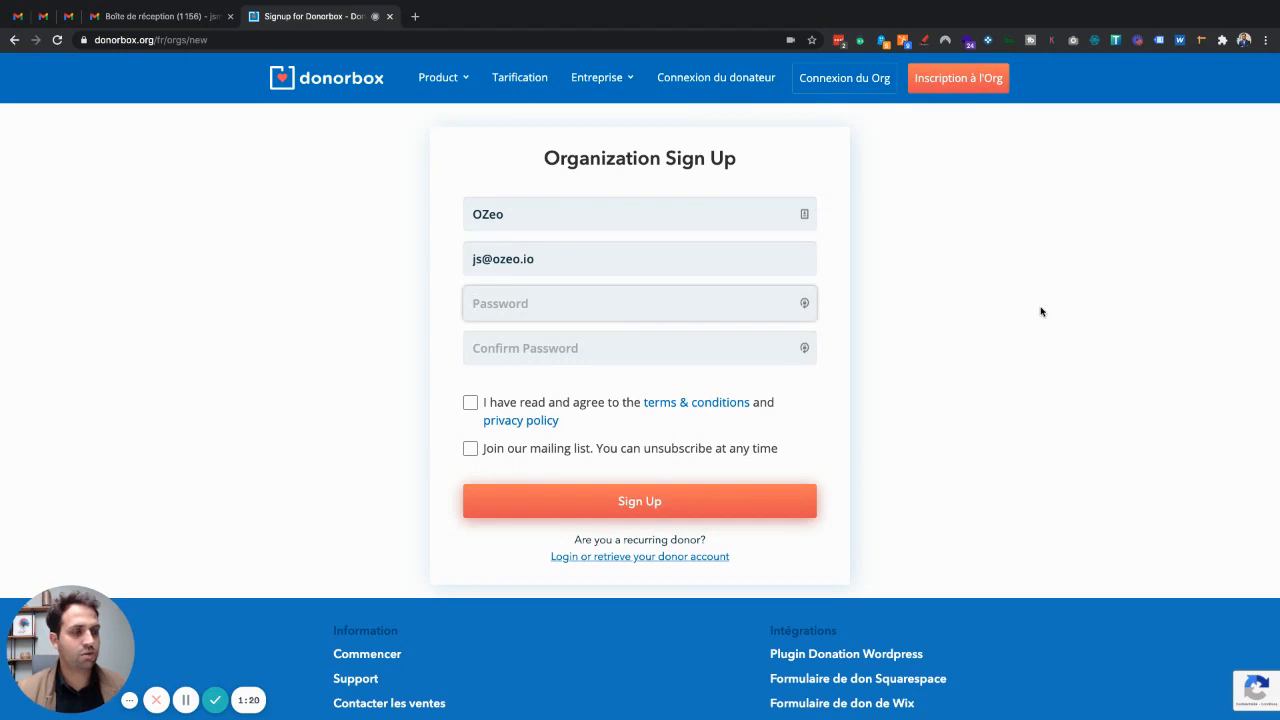
pyautogui.click(794, 381)
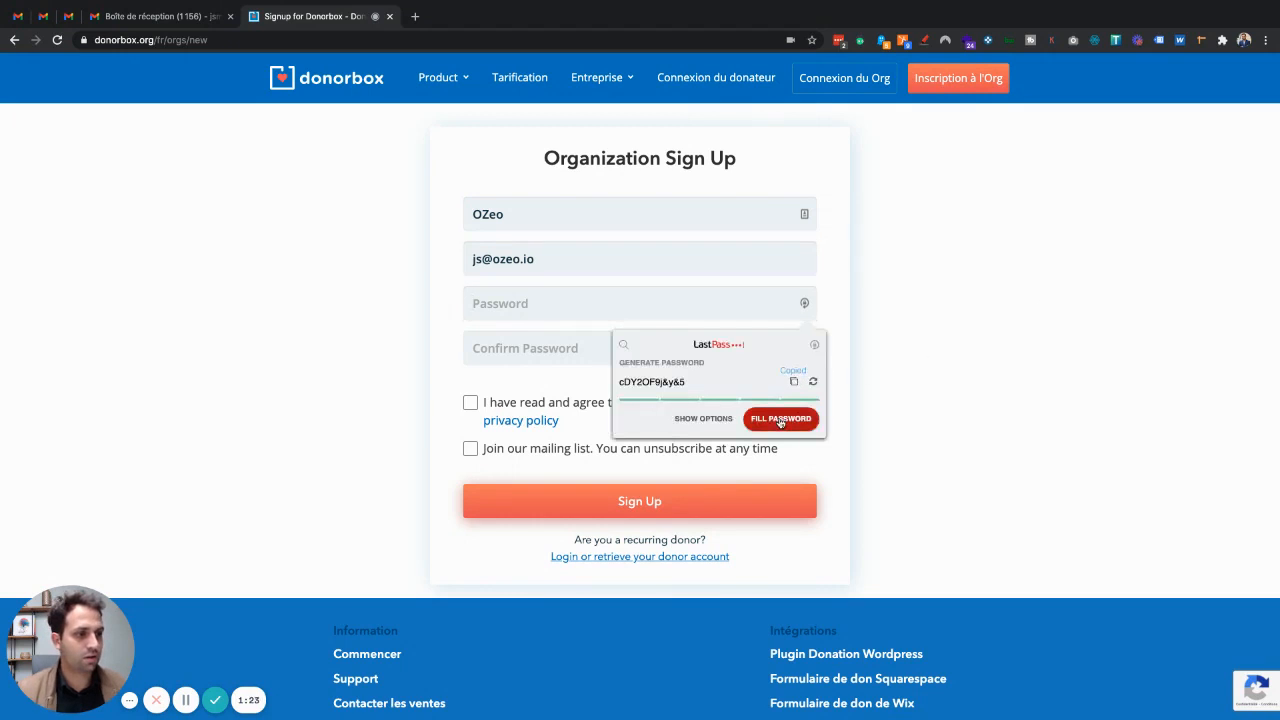
pyautogui.click(781, 420)
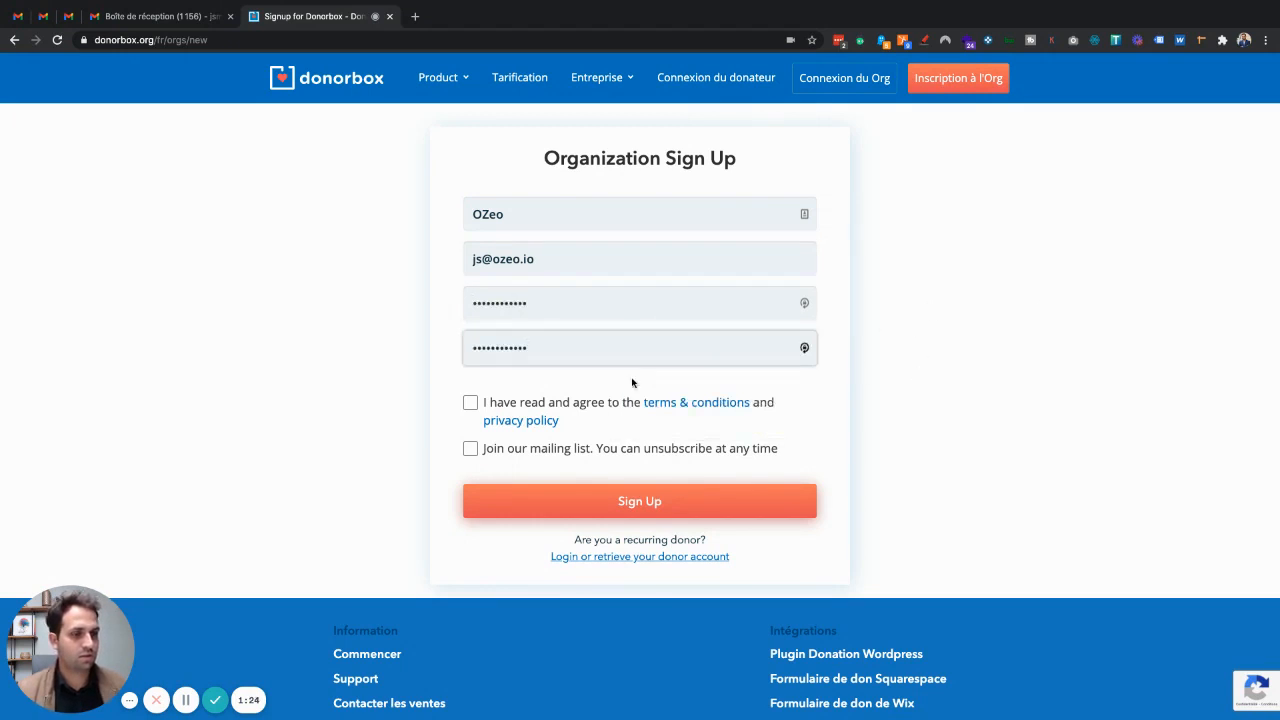
pyautogui.click(467, 405)
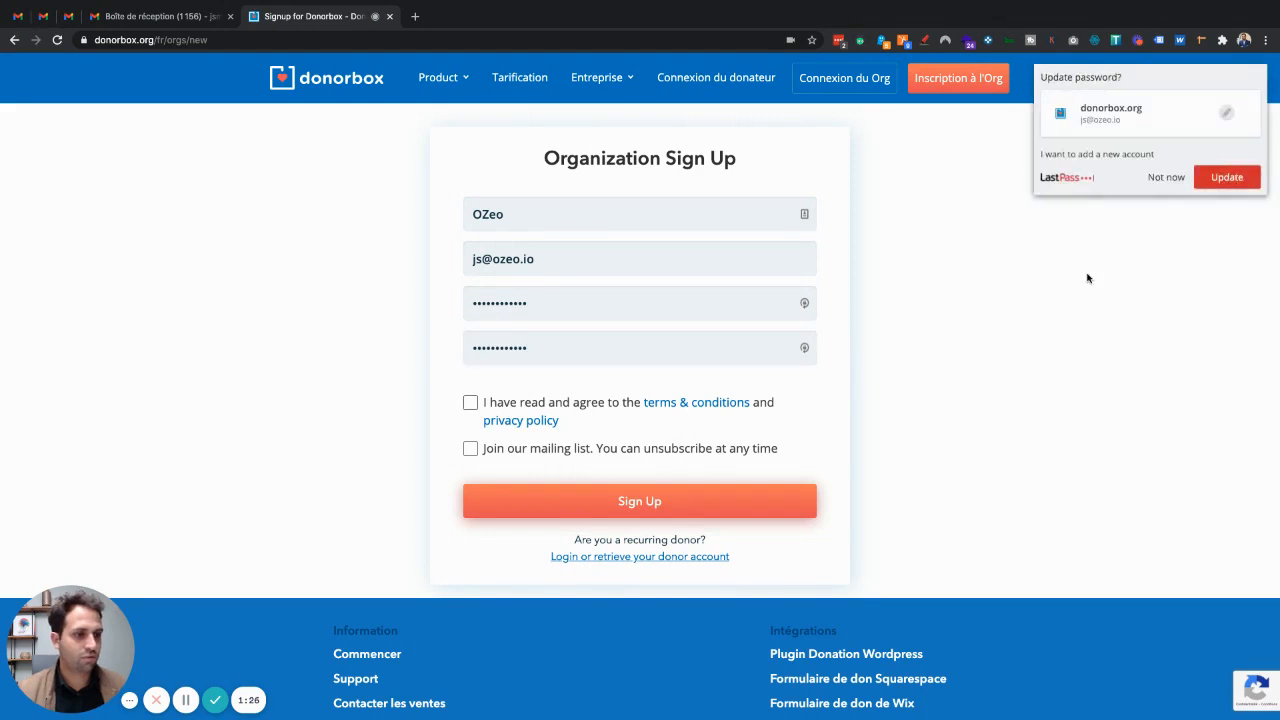
pyautogui.click(1230, 178)
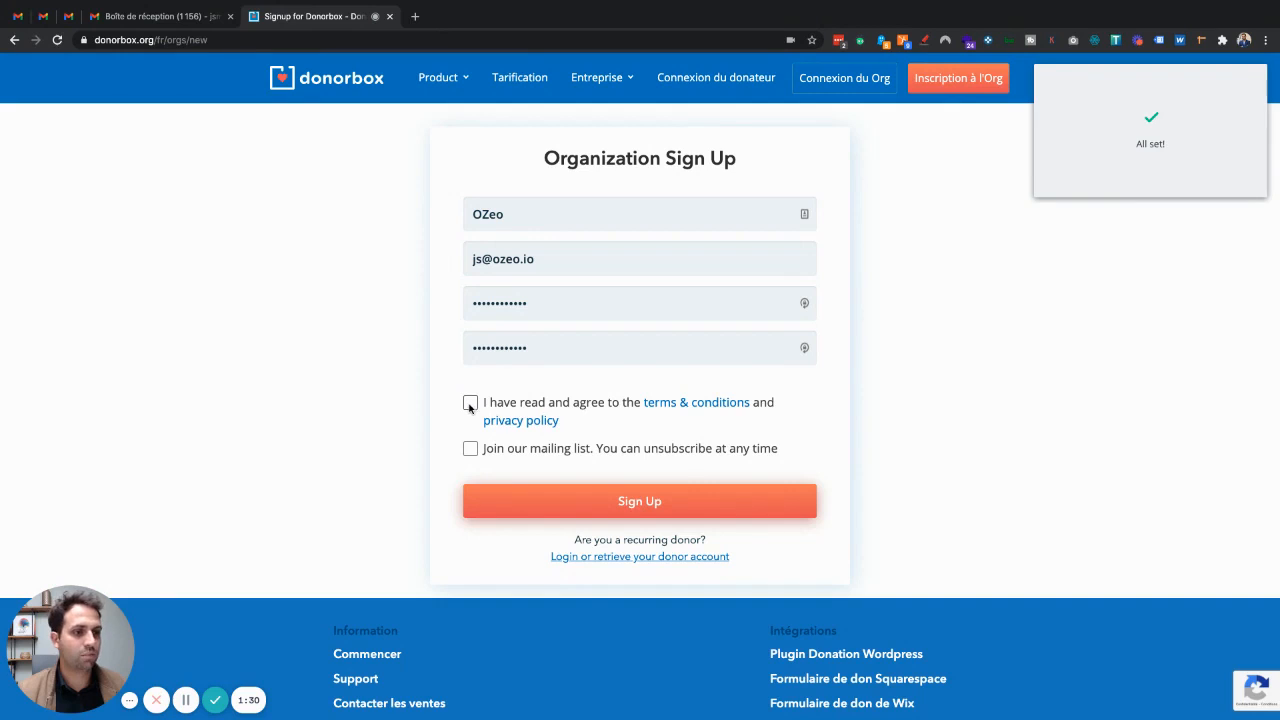
pyautogui.click(470, 404)
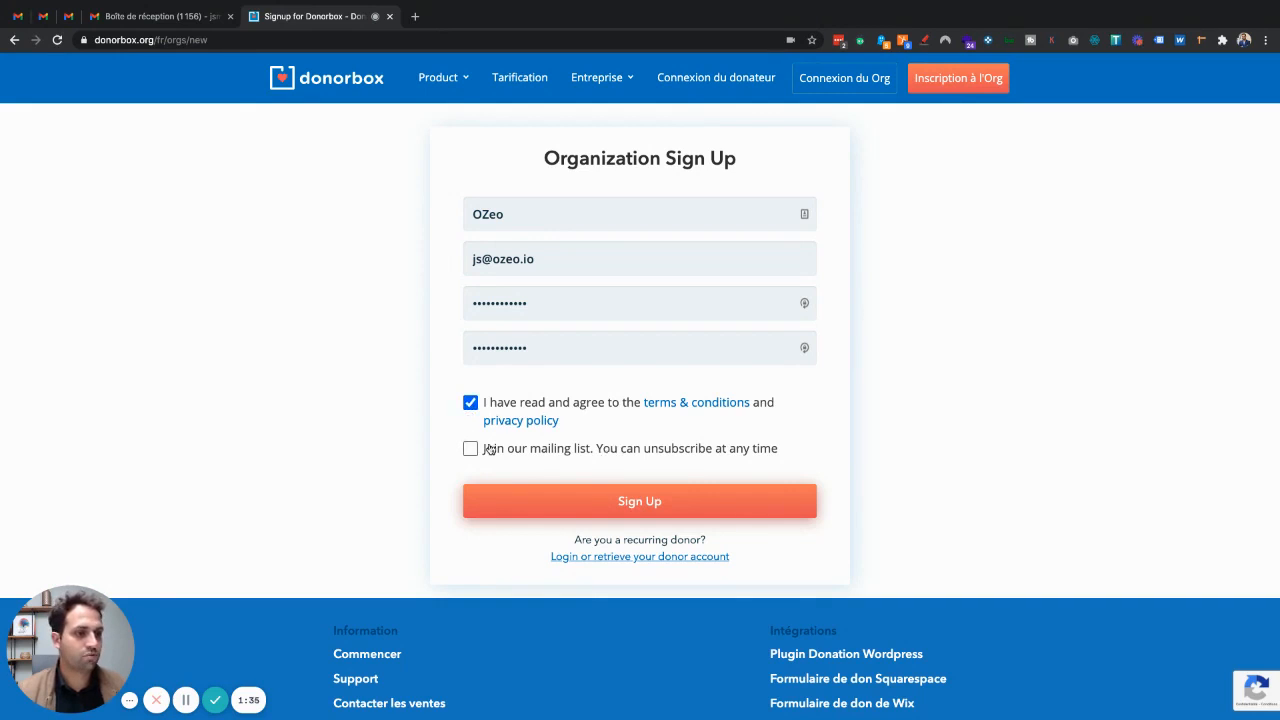
pyautogui.click(643, 500)
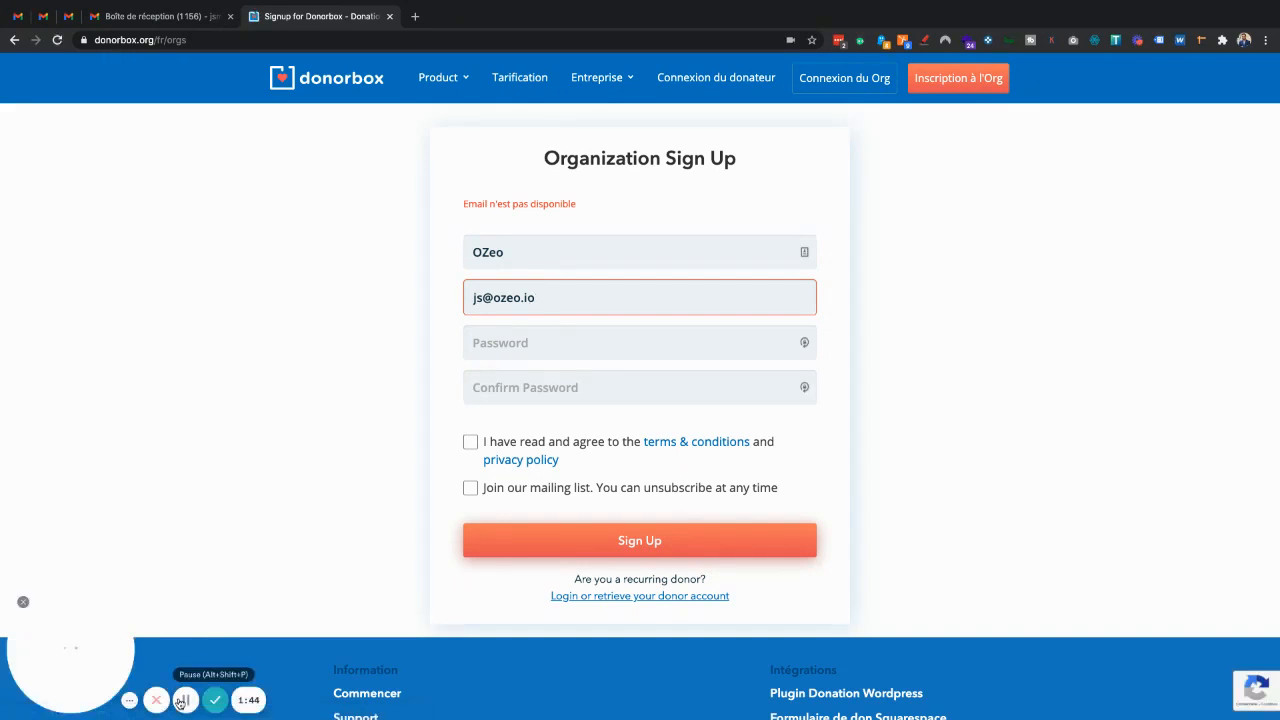
# Change the organization name to 'joliscopeaux' and replace the e-mail with one on joliscopeaux.com
pyautogui.doubleClick(558, 254)
pyautogui.write('j')
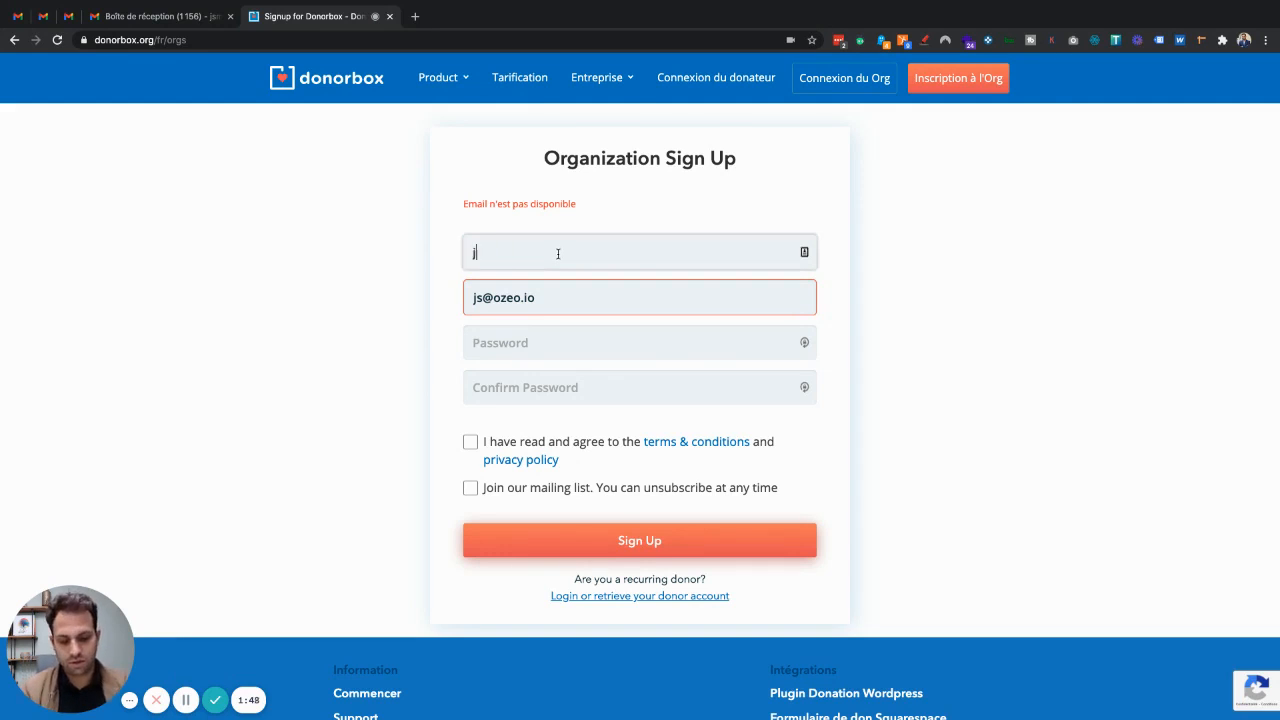
pyautogui.write('oliscopeauix')
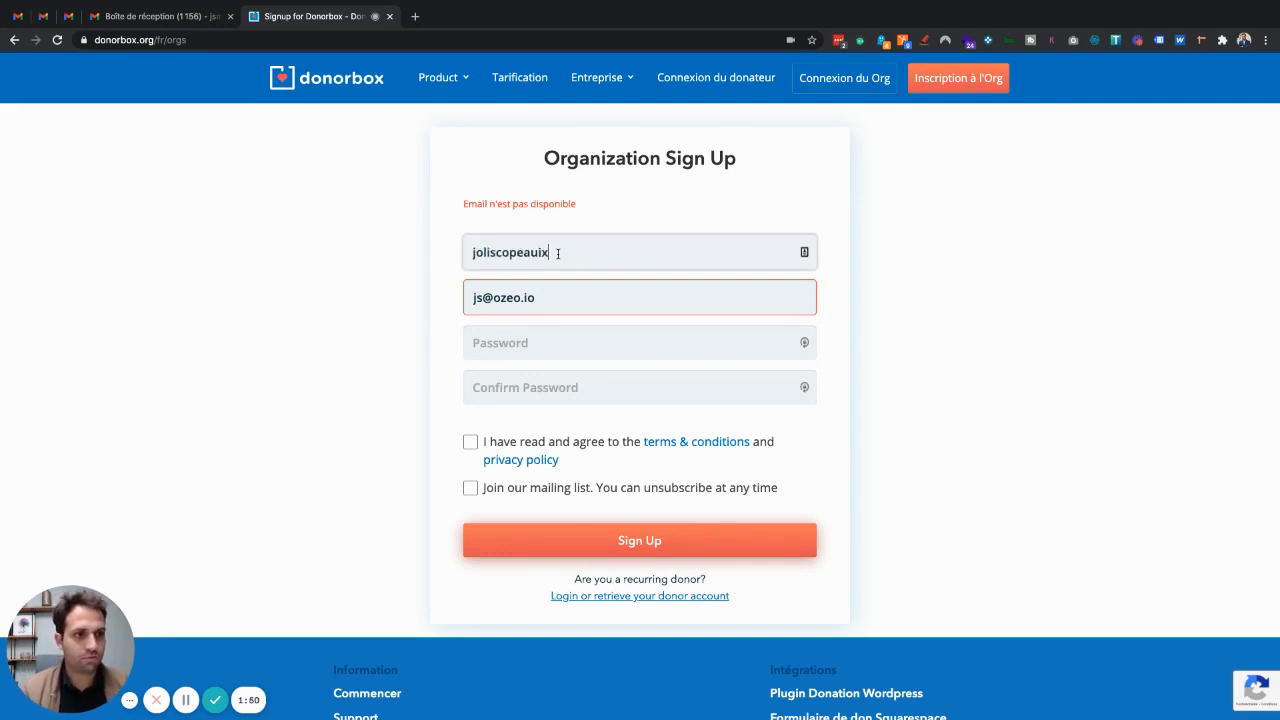
pyautogui.press('BackSpace')
pyautogui.press('BackSpace')
pyautogui.write('x')
pyautogui.press('Tab')
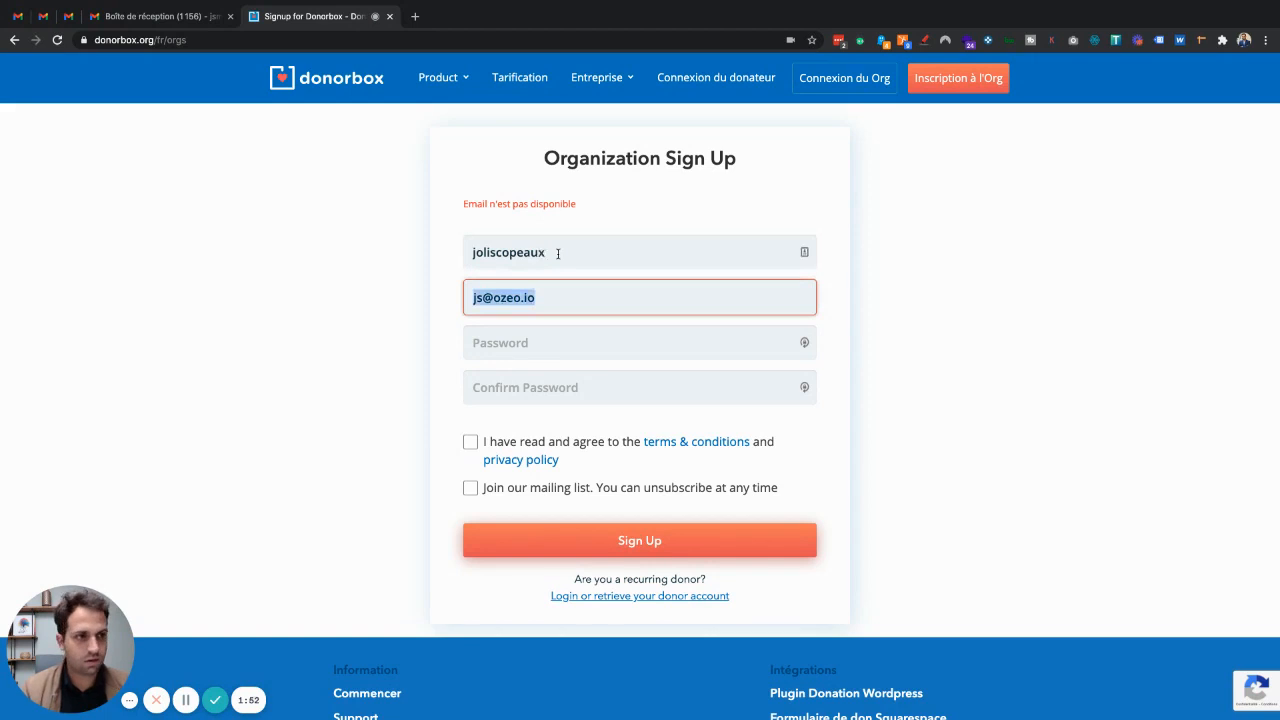
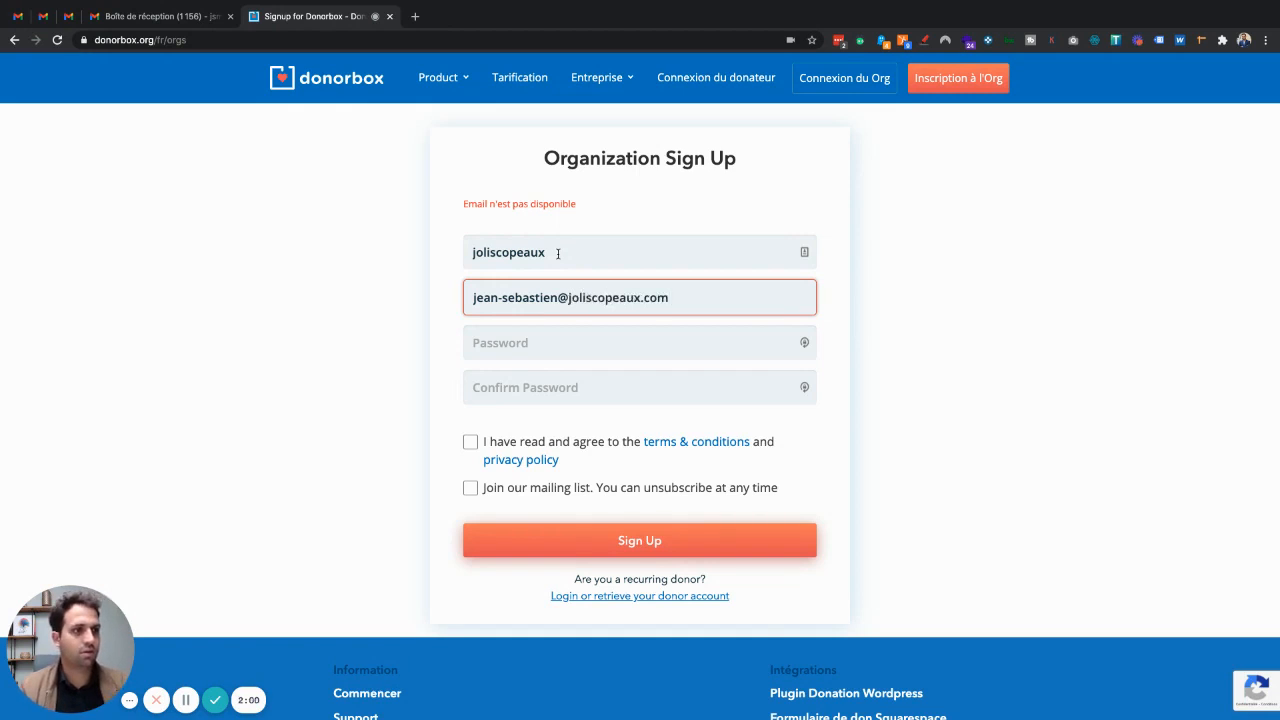
# Fill the password with a newly generated one, save the login, accept the terms, and submit
pyautogui.click(556, 345)
pyautogui.write('J')
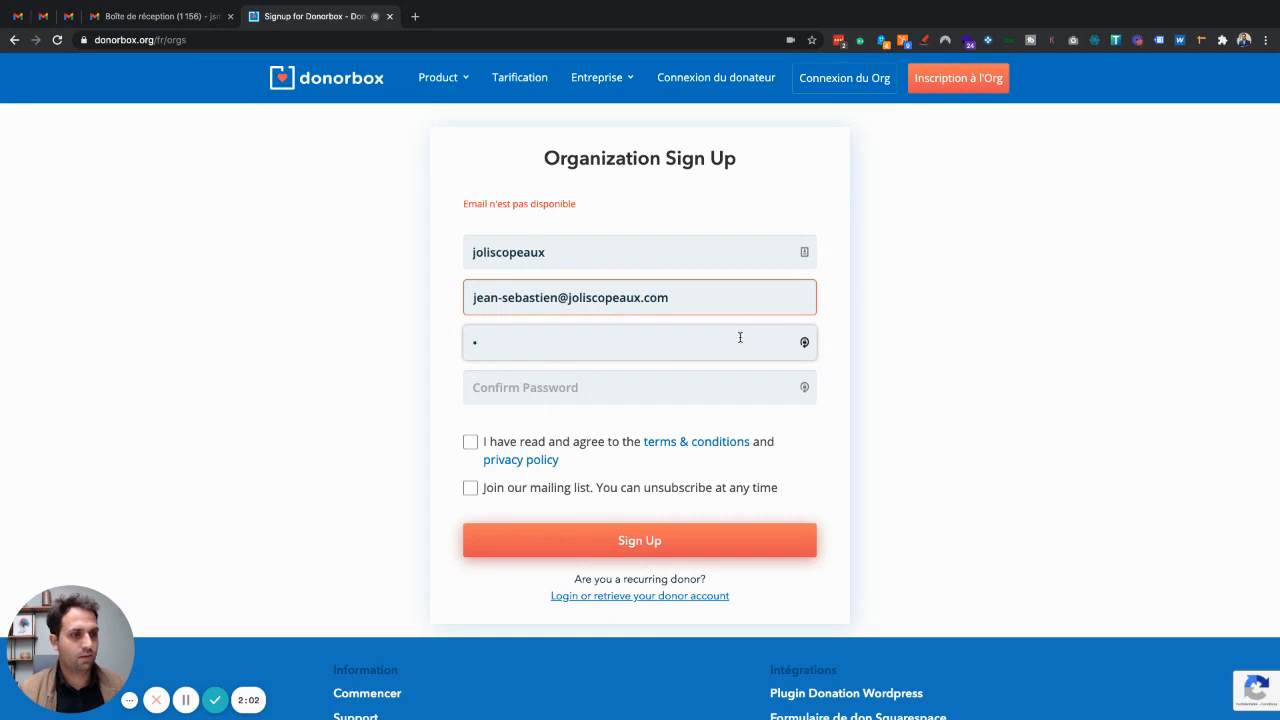
pyautogui.press('BackSpace')
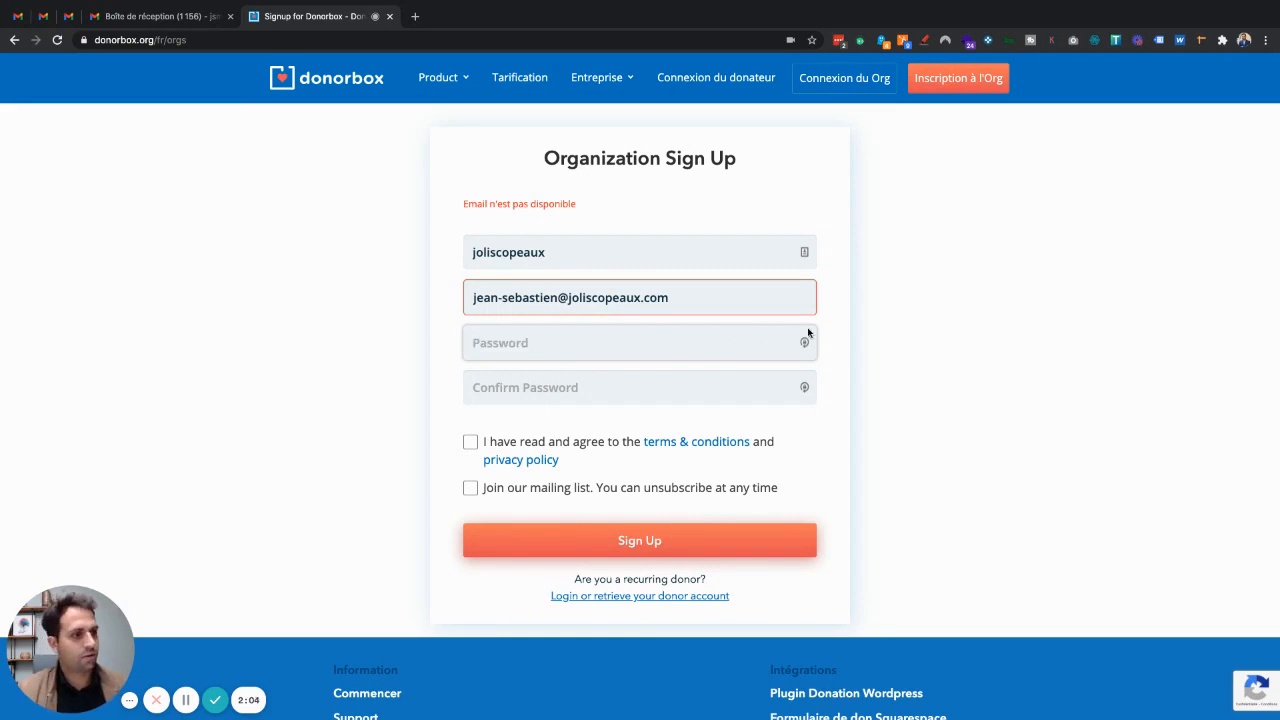
pyautogui.click(806, 343)
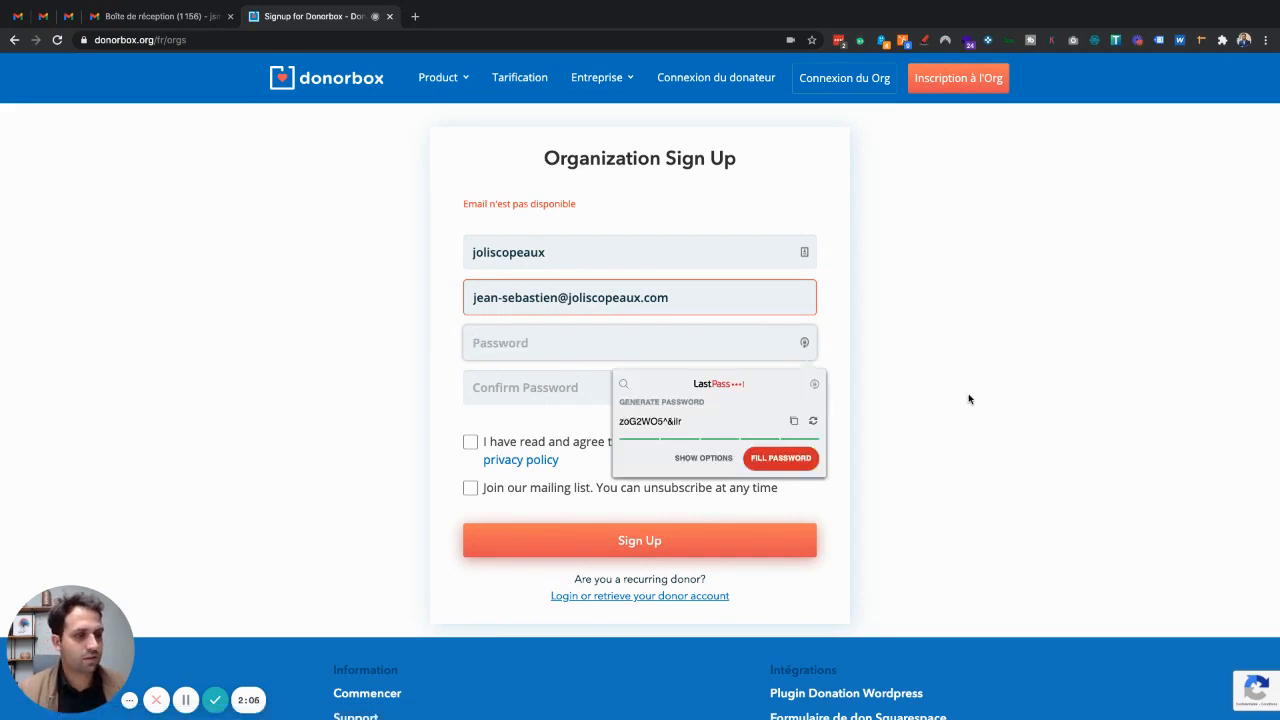
pyautogui.click(781, 458)
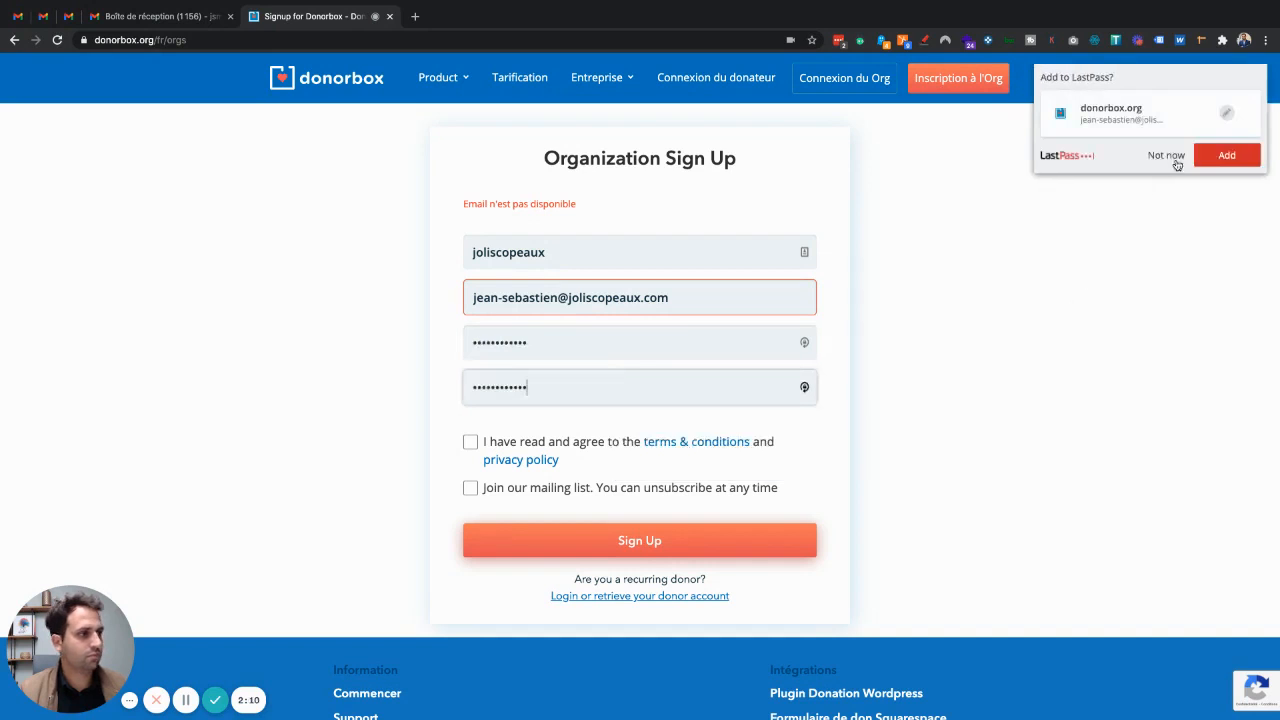
pyautogui.click(1219, 156)
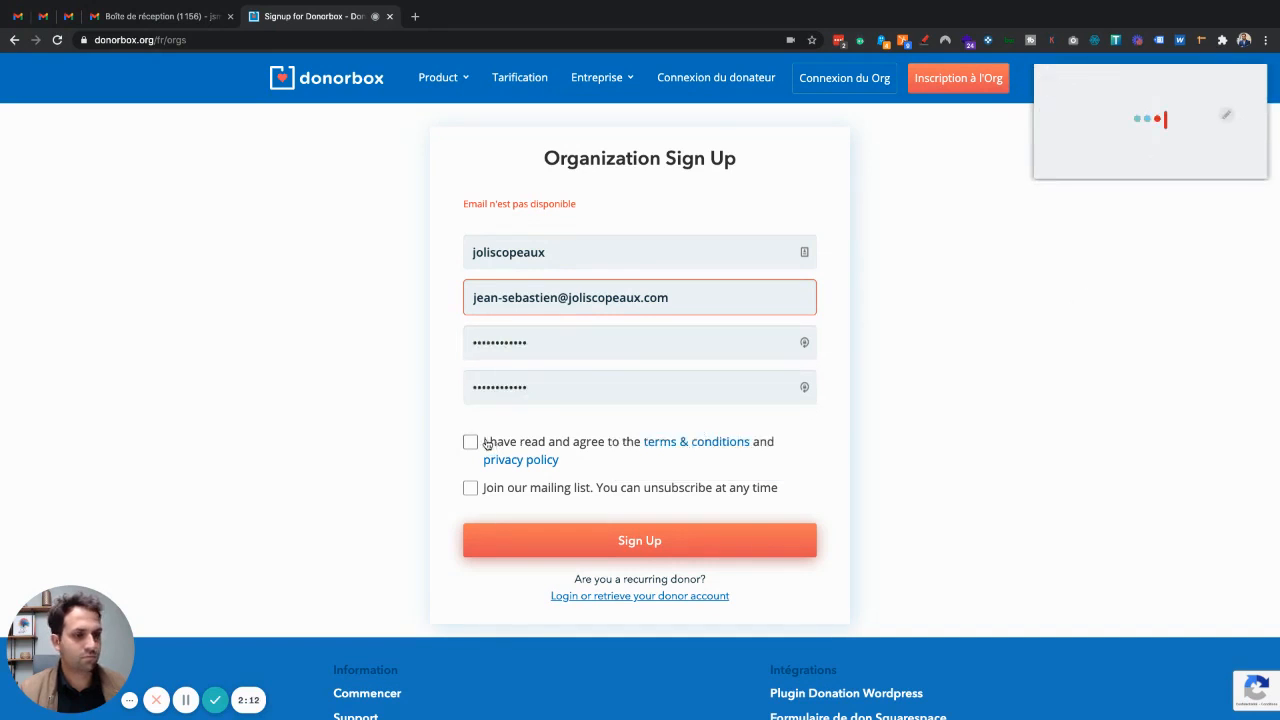
pyautogui.click(471, 442)
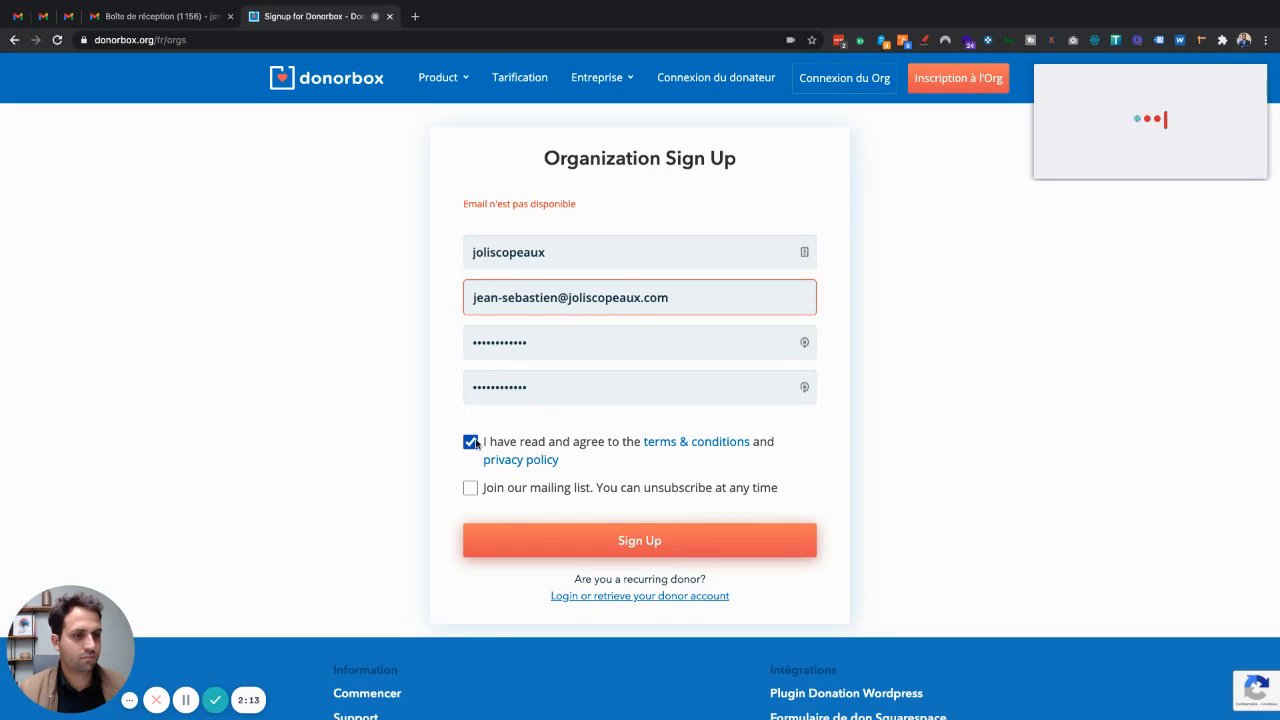
pyautogui.click(636, 541)
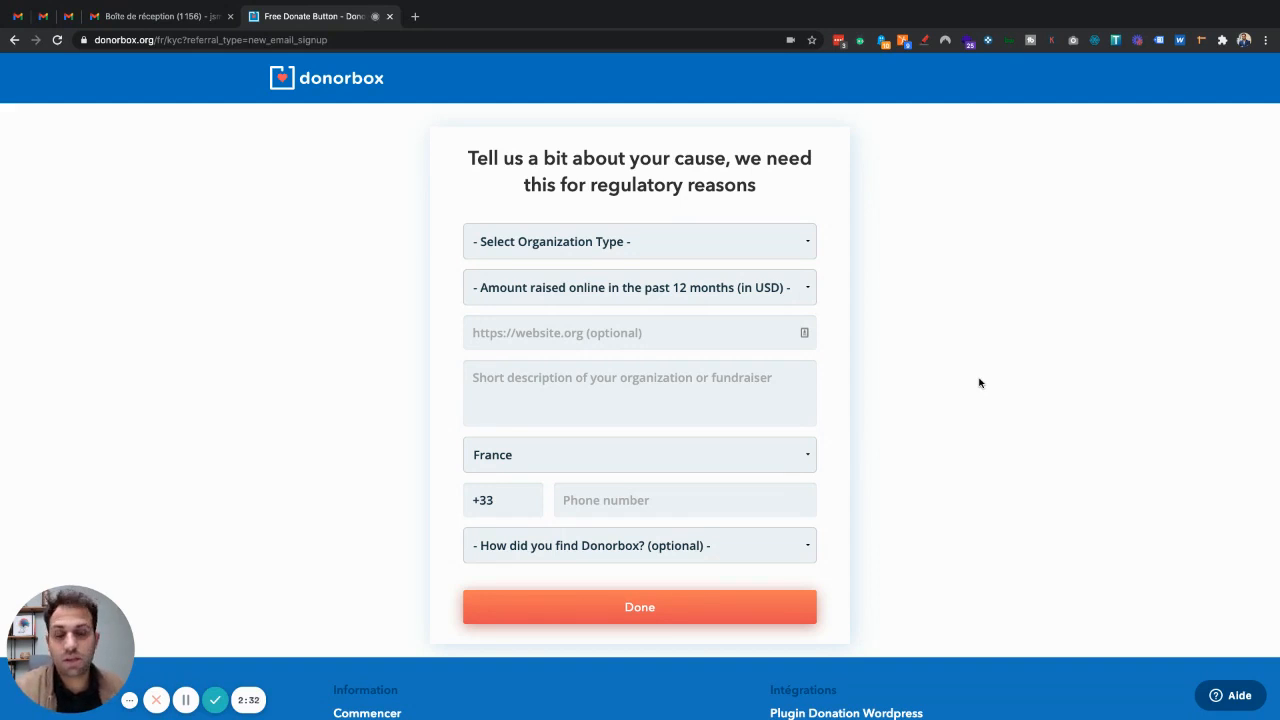
# Choose Nonprofit as organization type and $10,000 - $100,000 as amount raised online
pyautogui.click(543, 243)
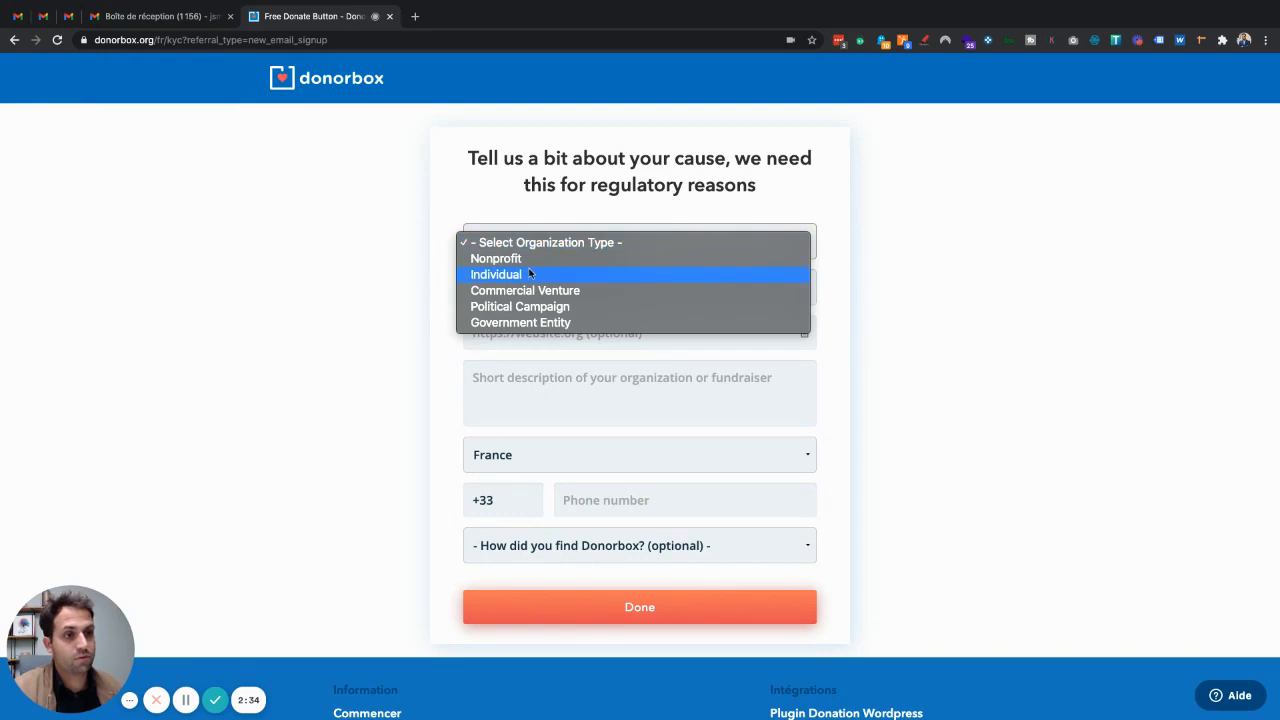
pyautogui.click(518, 259)
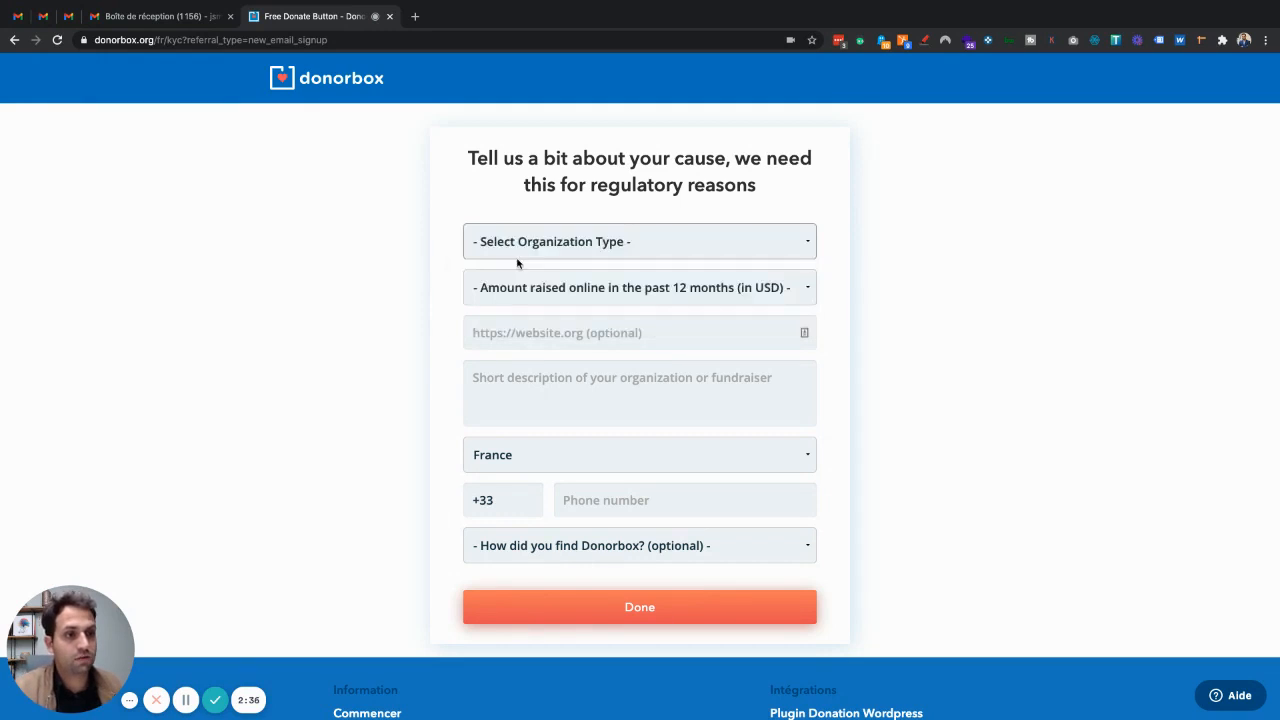
pyautogui.click(522, 288)
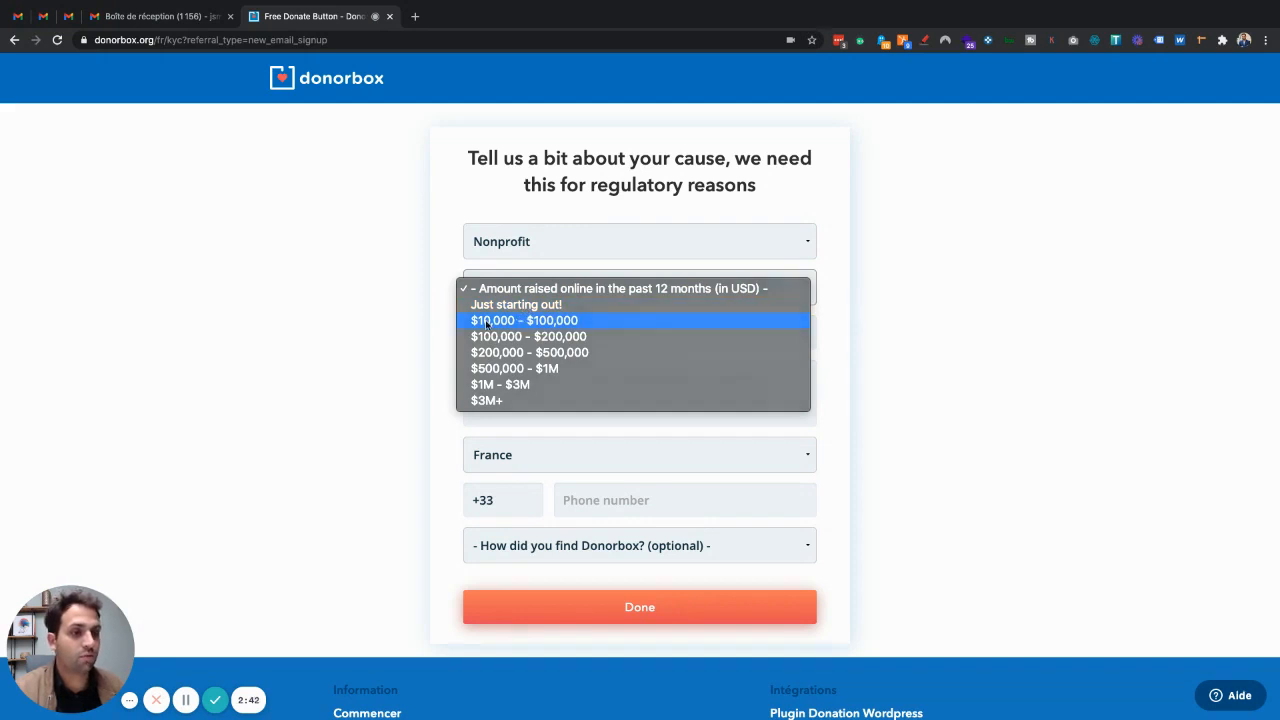
pyautogui.click(487, 321)
pyautogui.click(516, 337)
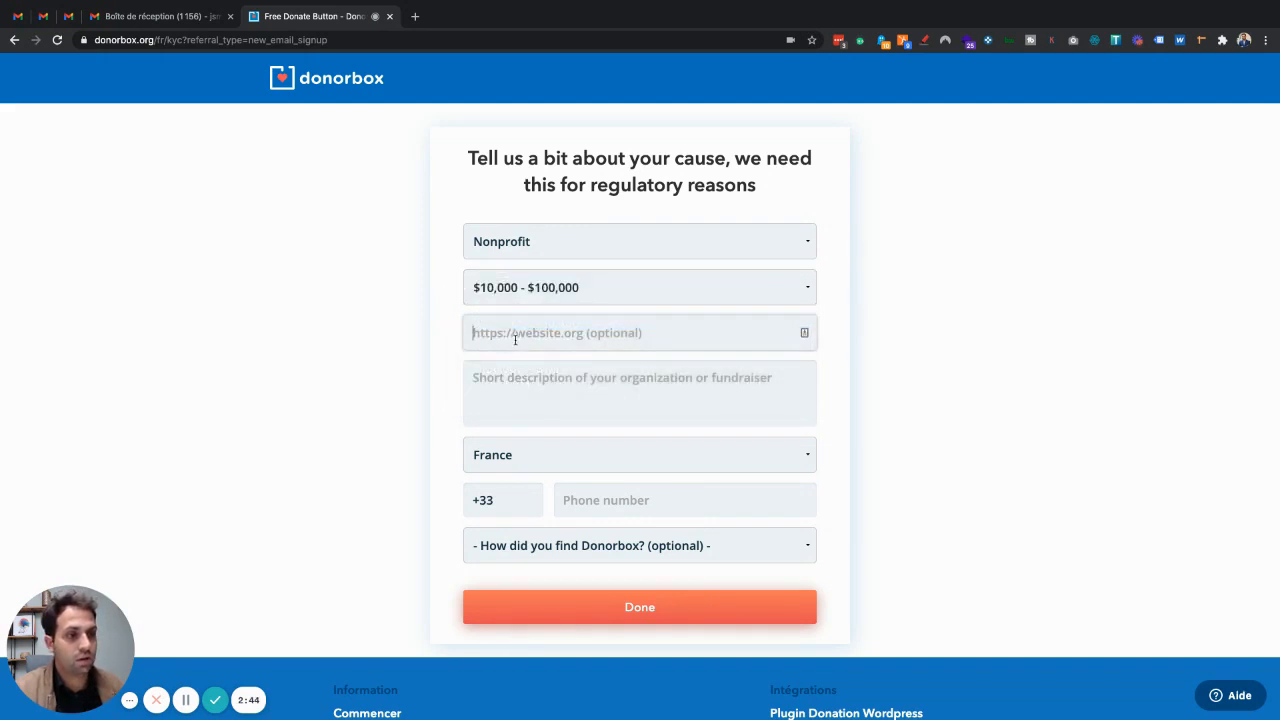
# Enter 'Eglises lpp' as the cause description and fill in the organization's phone number
pyautogui.click(610, 377)
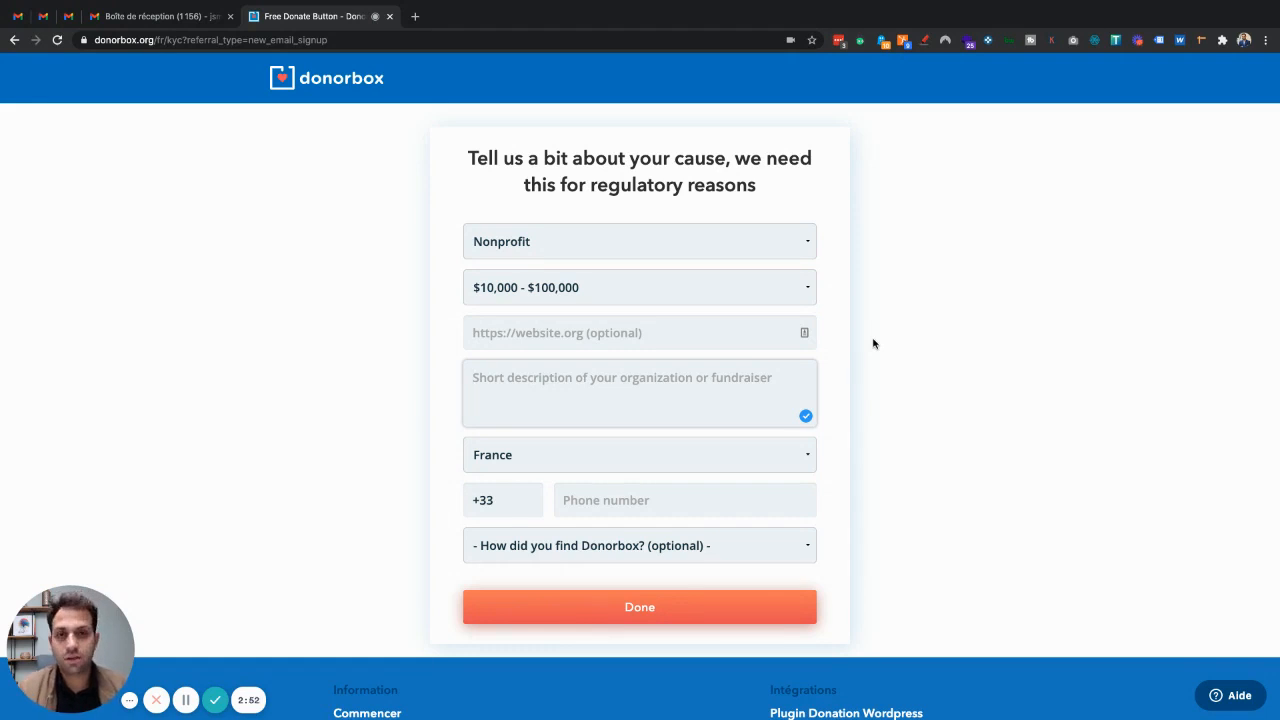
pyautogui.write('Eglises')
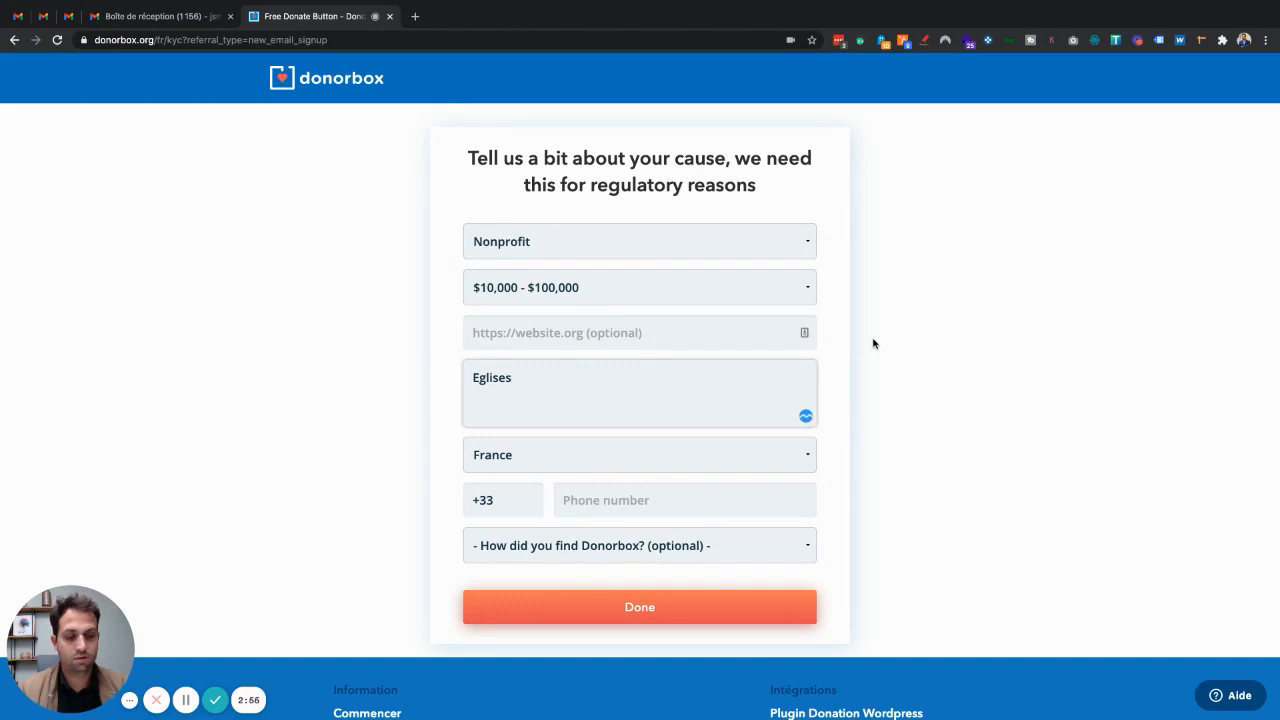
pyautogui.write(' l')
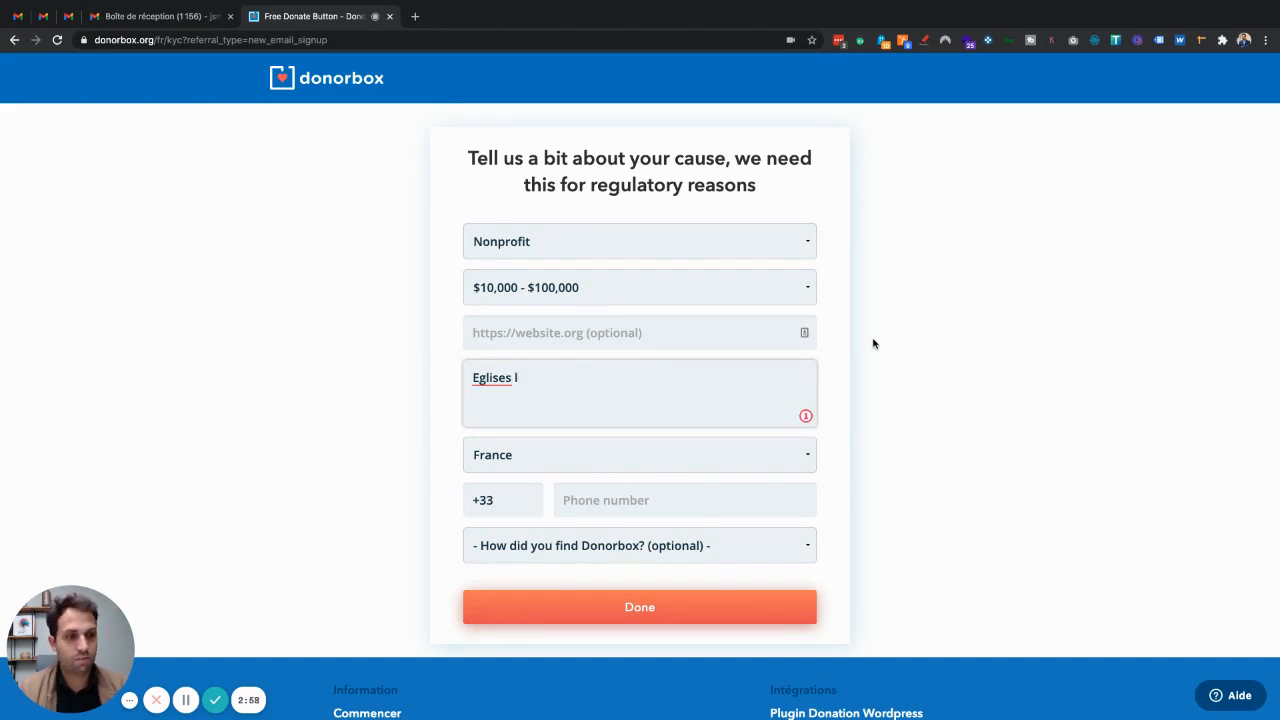
pyautogui.write('pp')
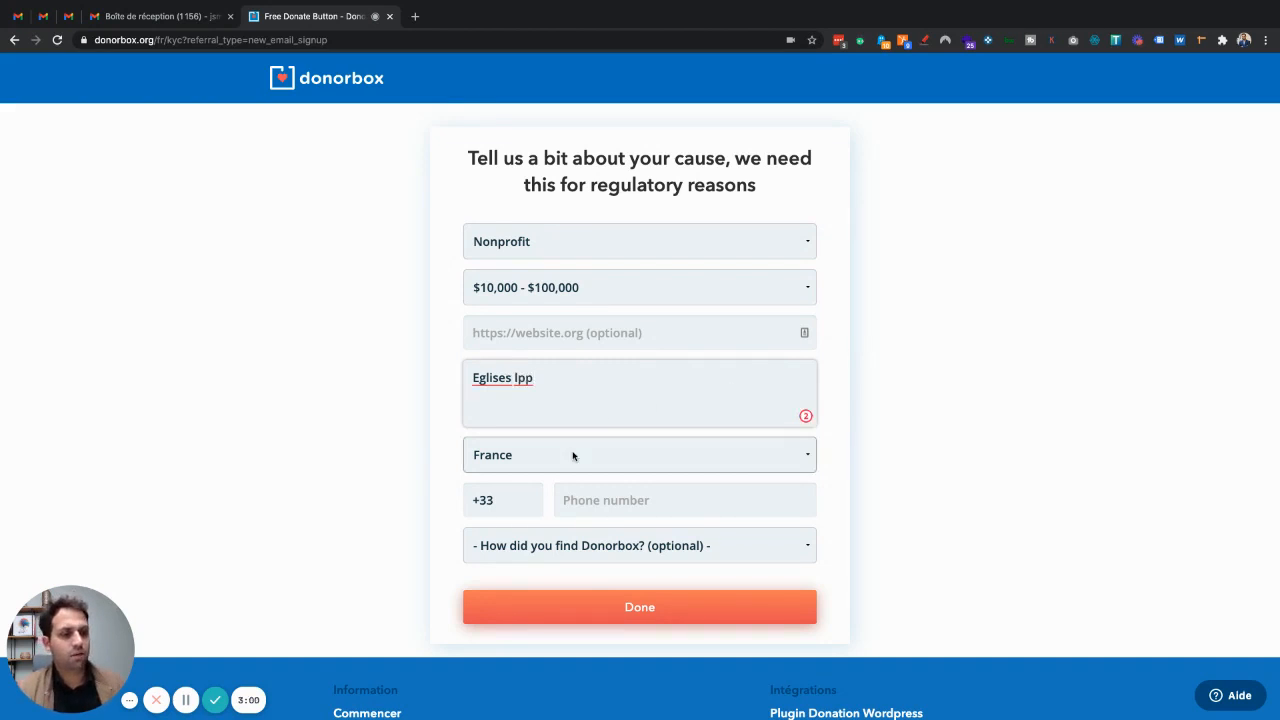
pyautogui.click(620, 501)
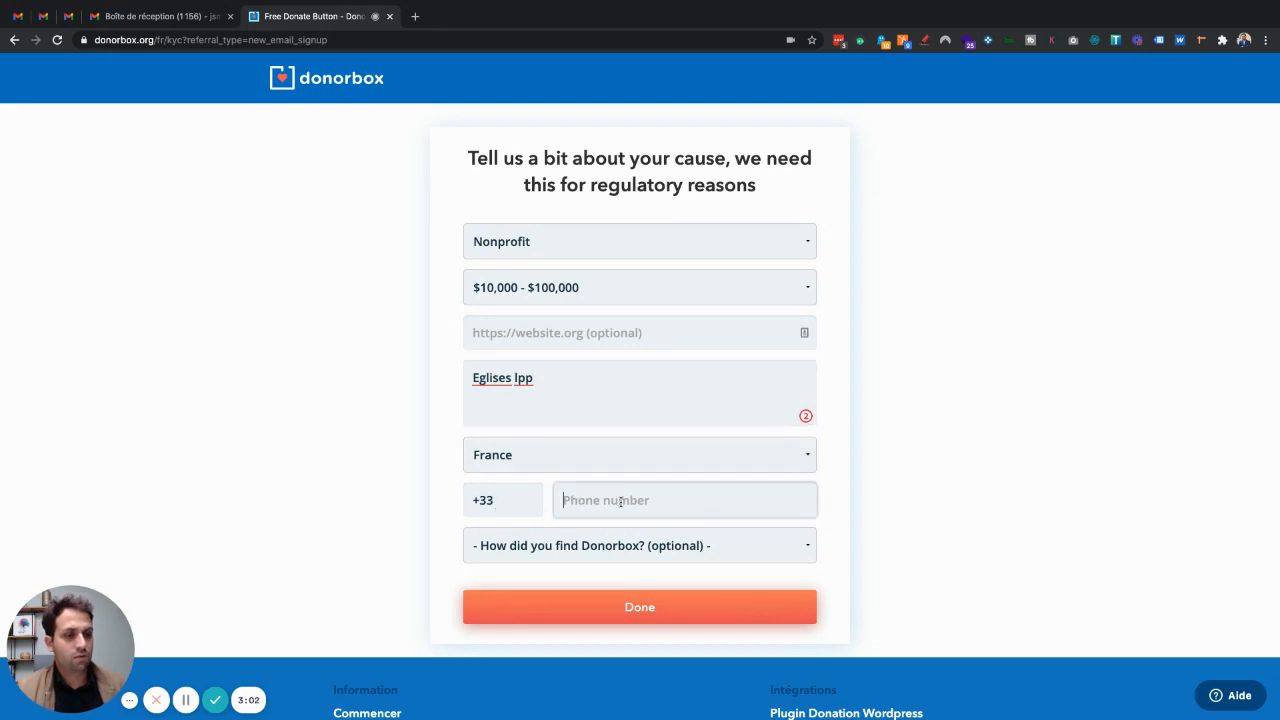
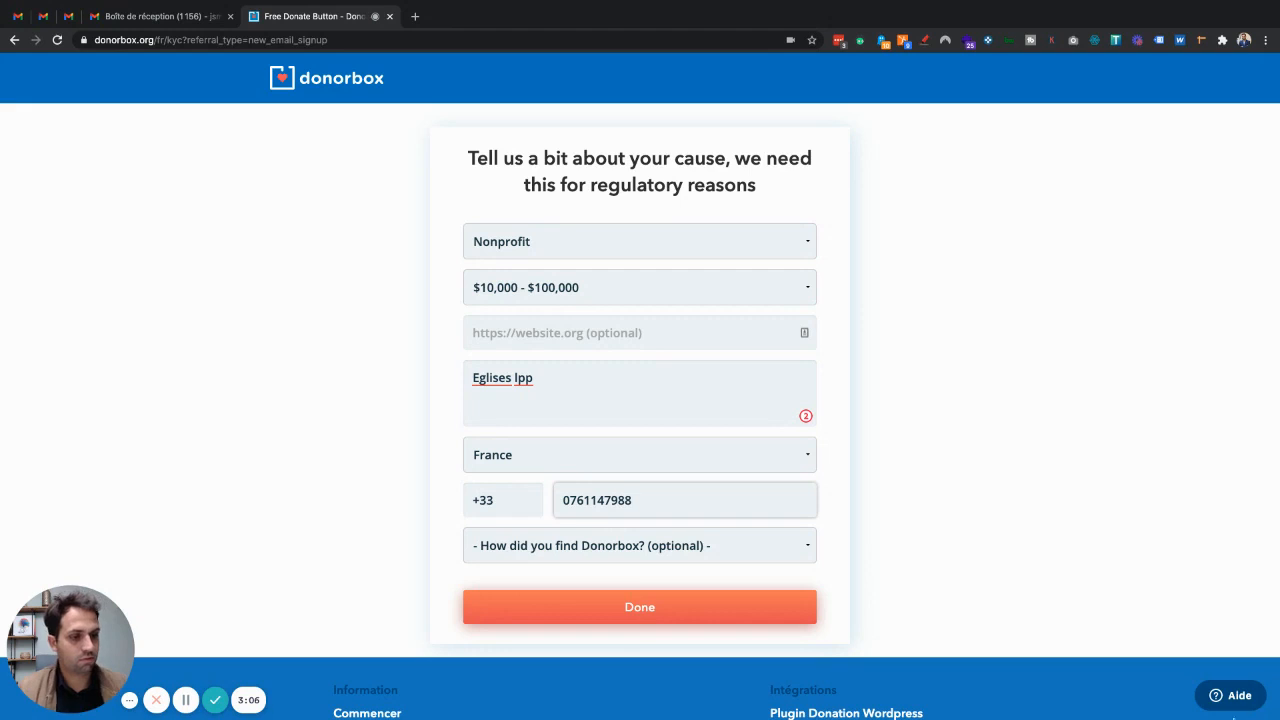
# Leave 'How did you find Donorbox?' unanswered and submit the cause form
pyautogui.click(626, 543)
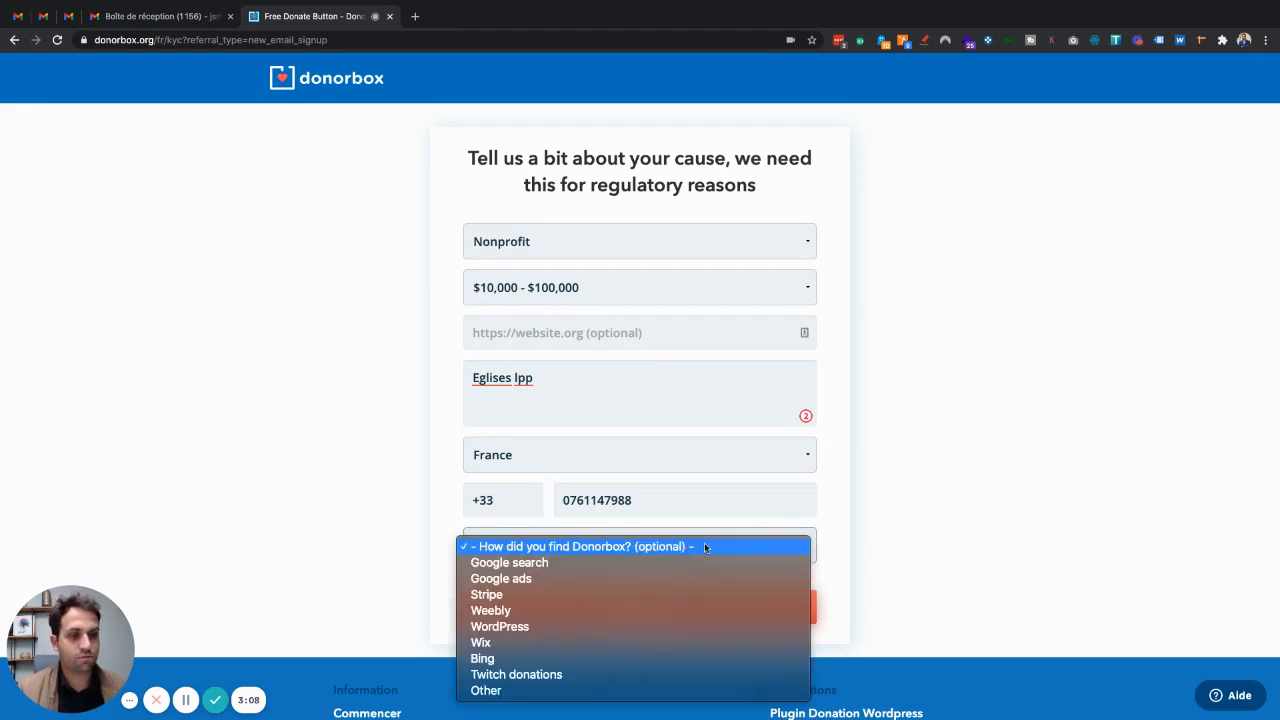
pyautogui.click(652, 563)
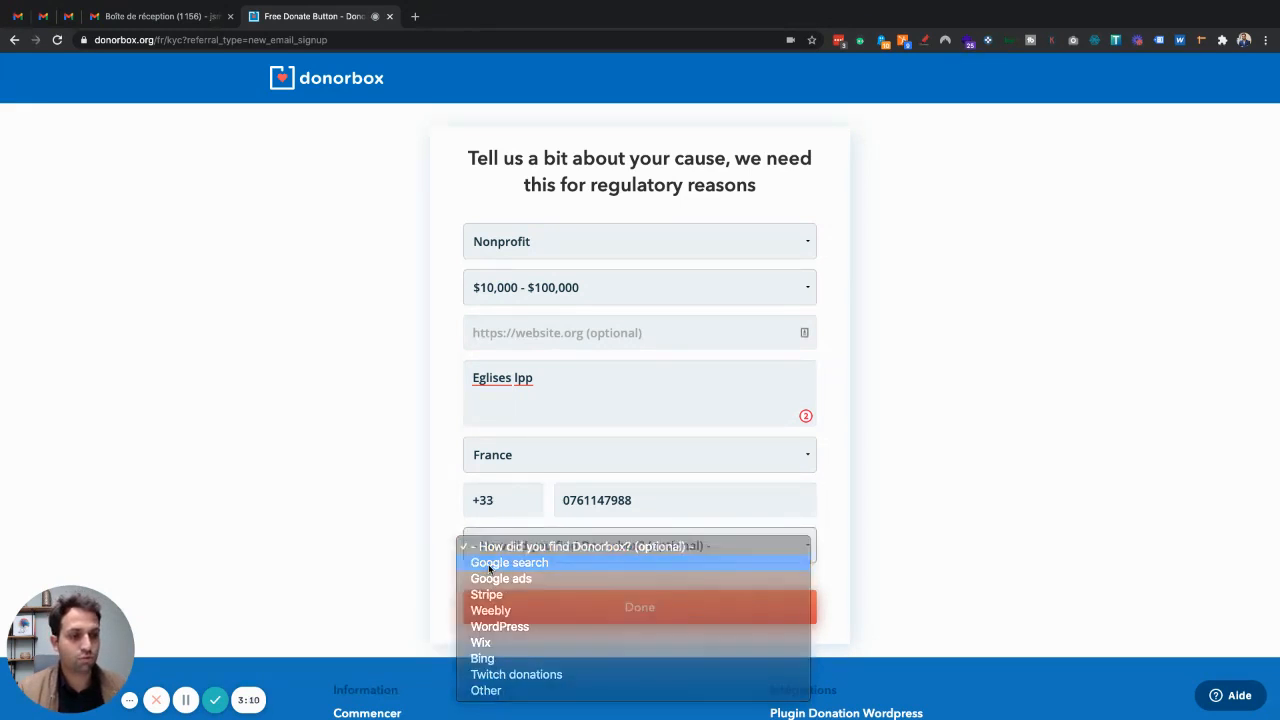
pyautogui.click(542, 548)
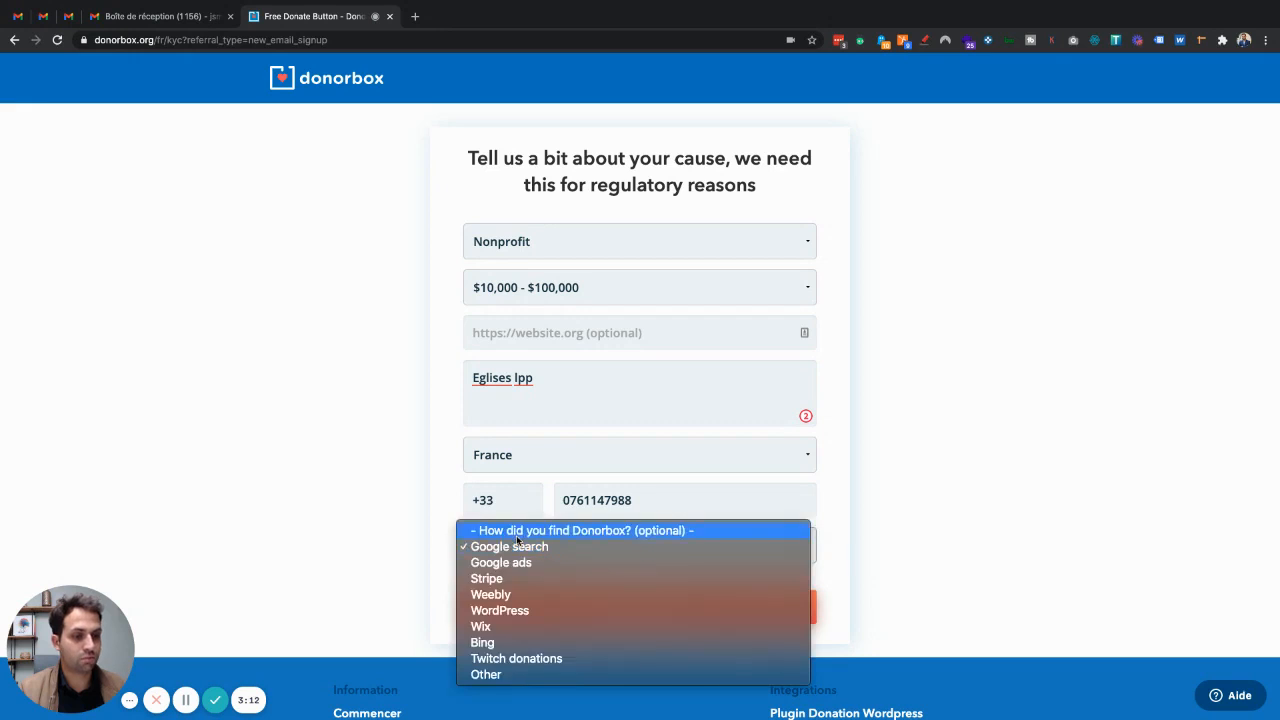
pyautogui.click(542, 530)
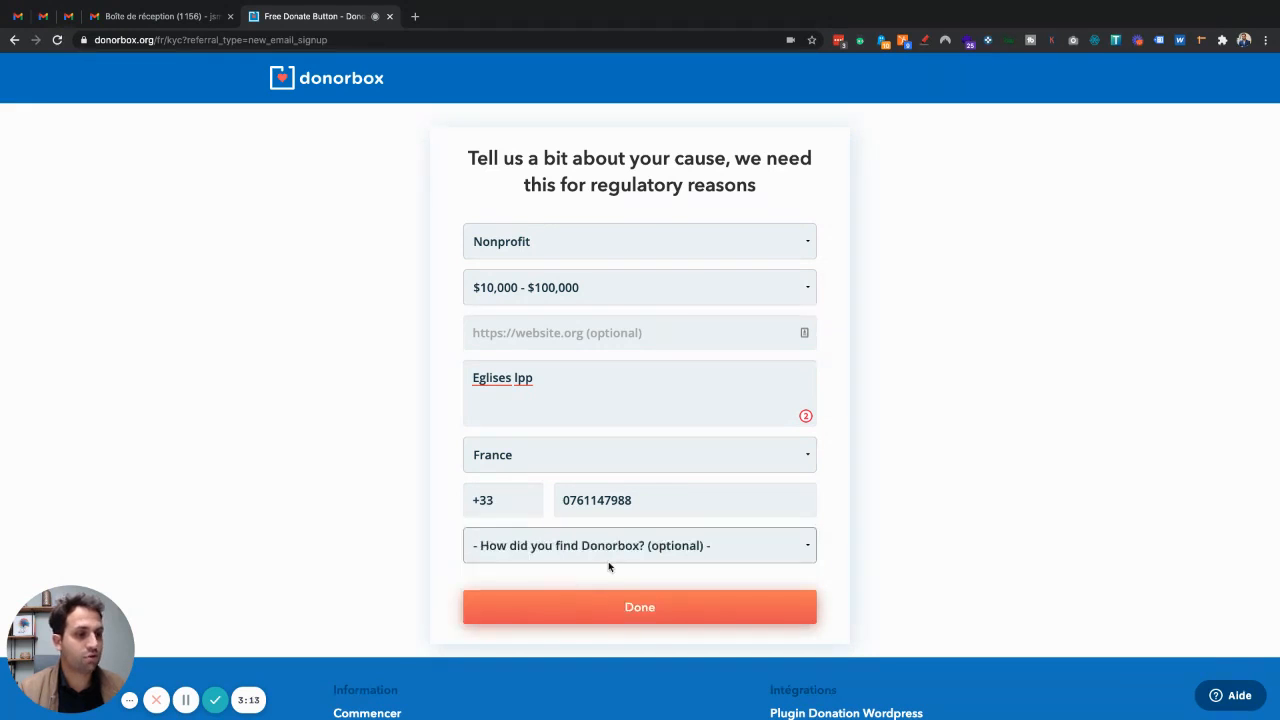
pyautogui.click(667, 612)
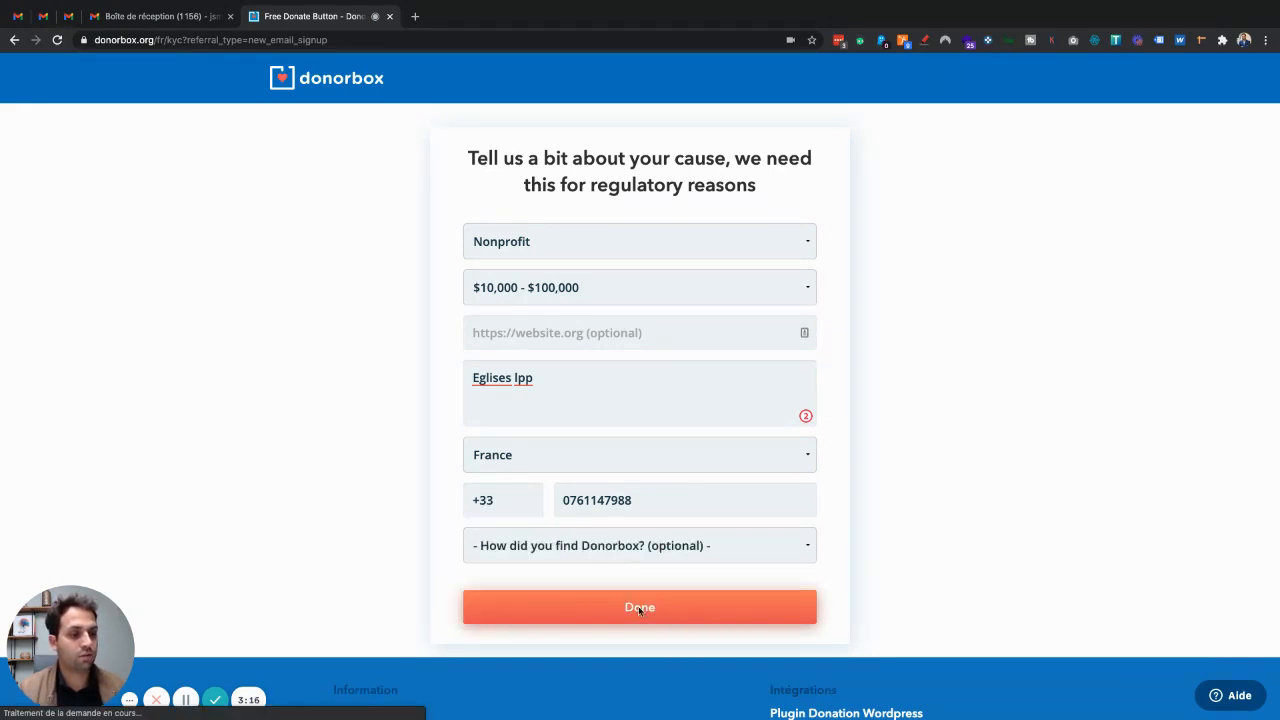